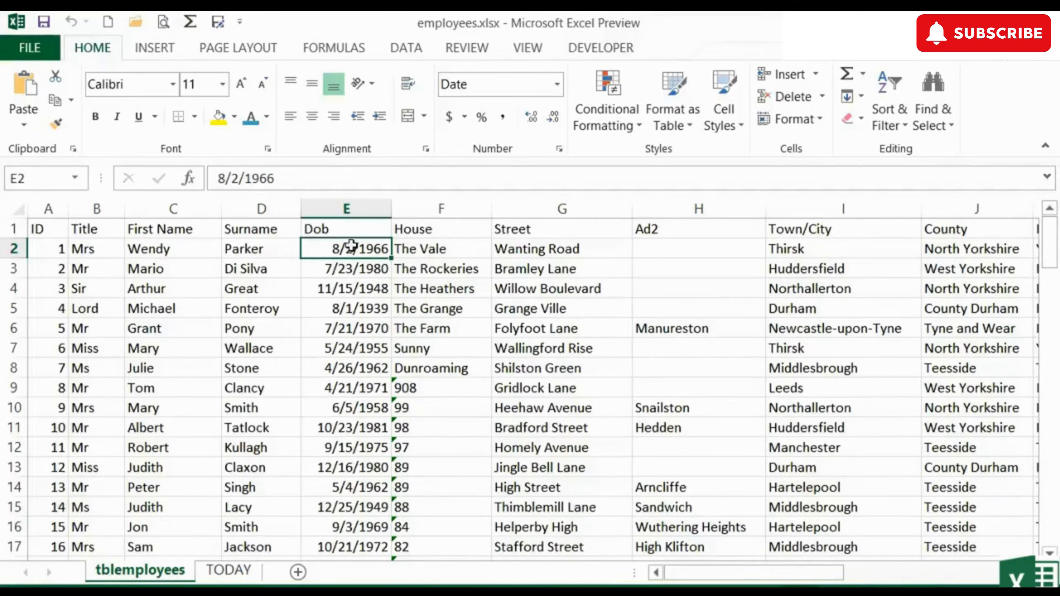
Step: Insert three blank columns F:H right after Dob, before House
{"action": "left_click", "coordinate": [446, 208]}
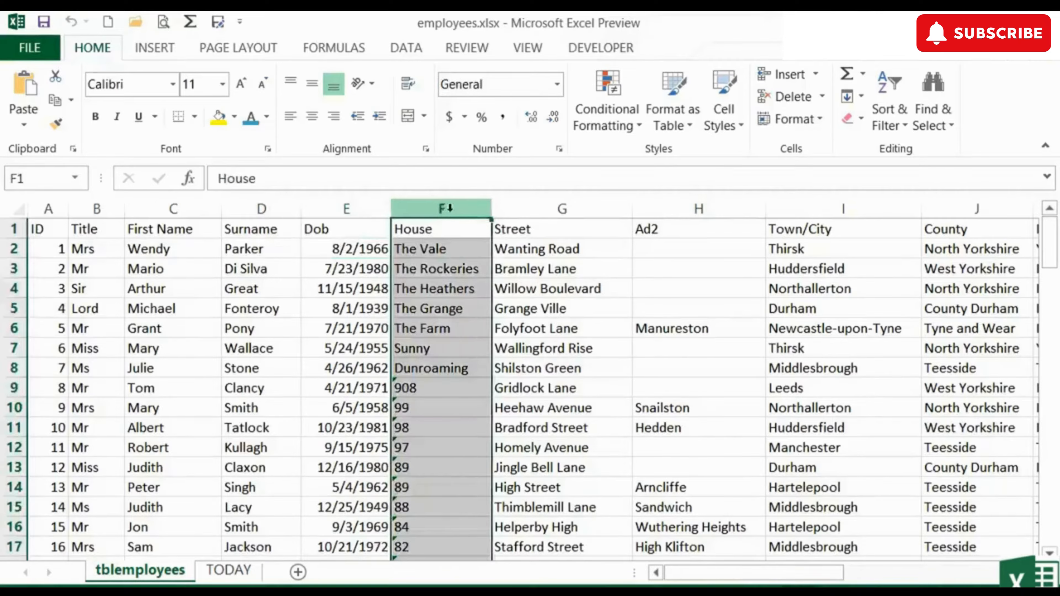
{"action": "left_click_drag", "start_coordinate": [446, 208], "coordinate": [638, 205]}
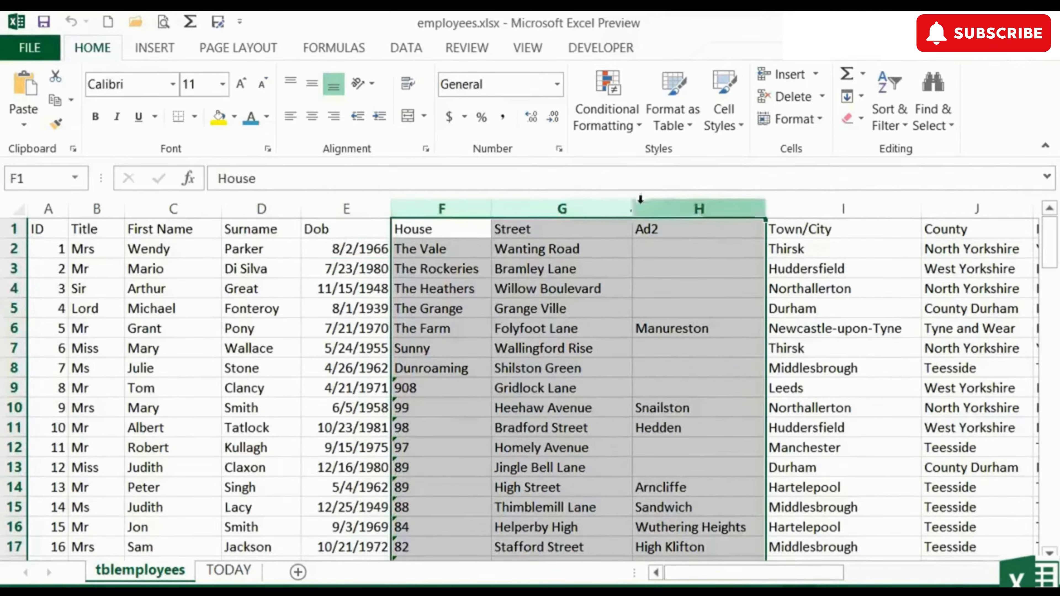
{"action": "right_click", "coordinate": [614, 200]}
{"action": "left_click", "coordinate": [667, 355]}
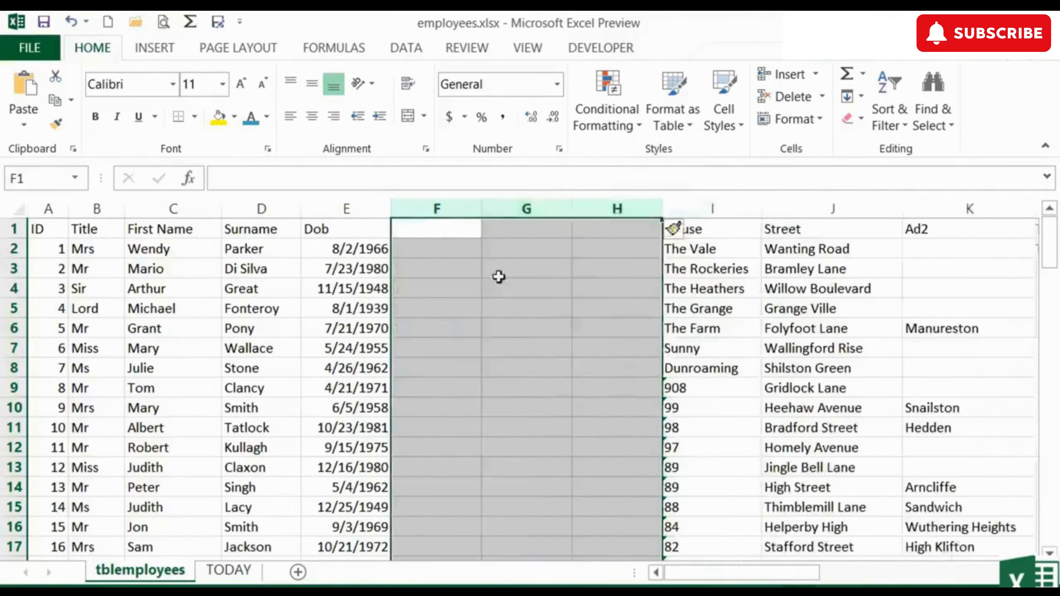
Step: Head the new columns Month, Day and Year in F1:H1
{"action": "left_click", "coordinate": [447, 227]}
{"action": "type", "text": "Month"}
{"action": "key", "text": "Tab"}
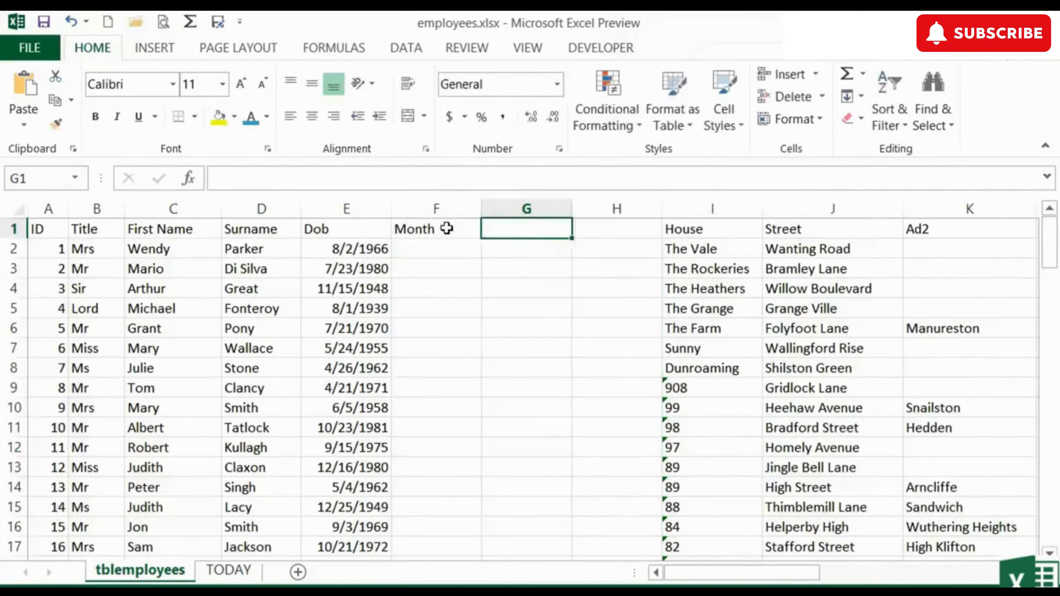
{"action": "type", "text": "Day"}
{"action": "key", "text": "Tab"}
{"action": "type", "text": "Year"}
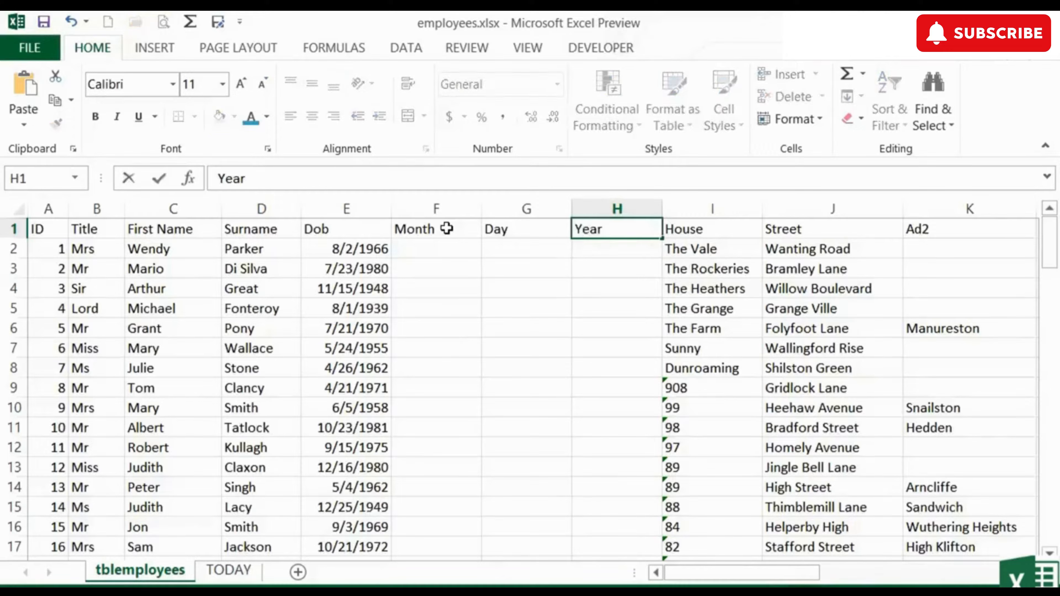
{"action": "key", "text": "Return"}
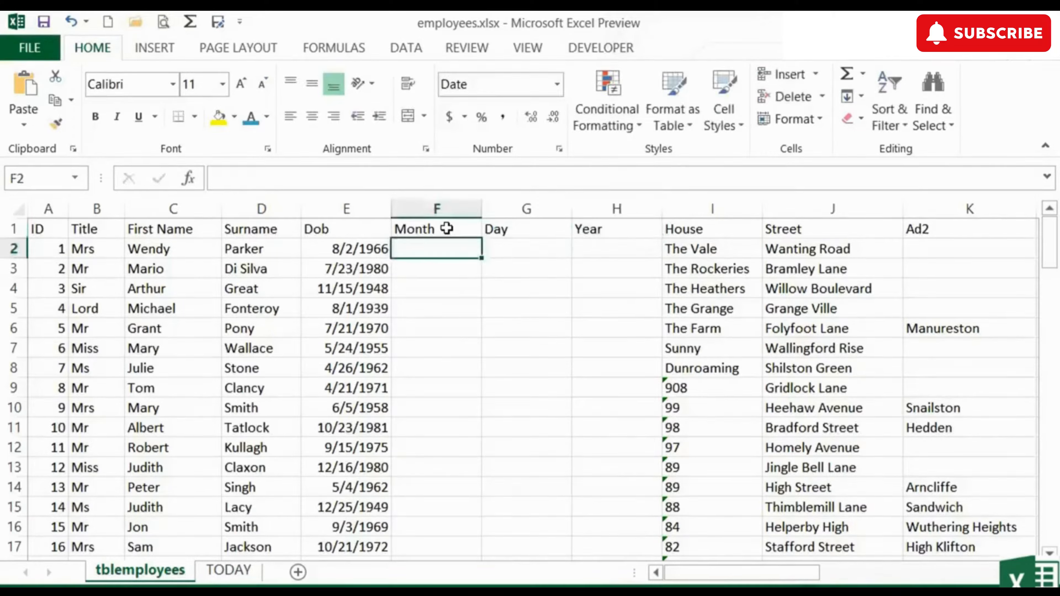
{"action": "key", "text": "Left"}
{"action": "key", "text": "Right"}
Step: Enter =MONTH(E2) in F2 to extract the first employee's birth month
{"action": "type", "text": "="}
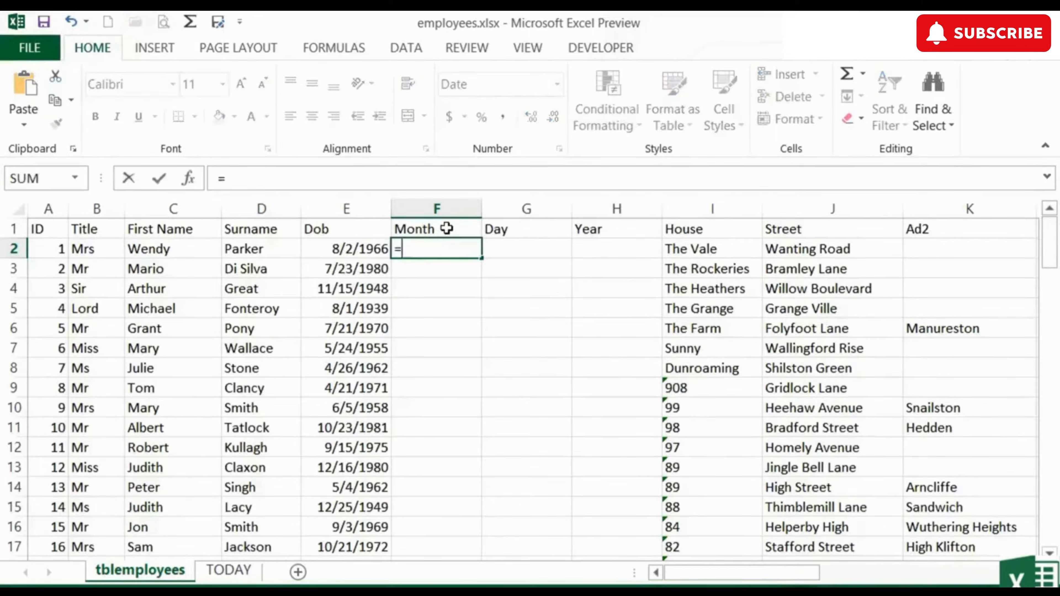
{"action": "type", "text": "month"}
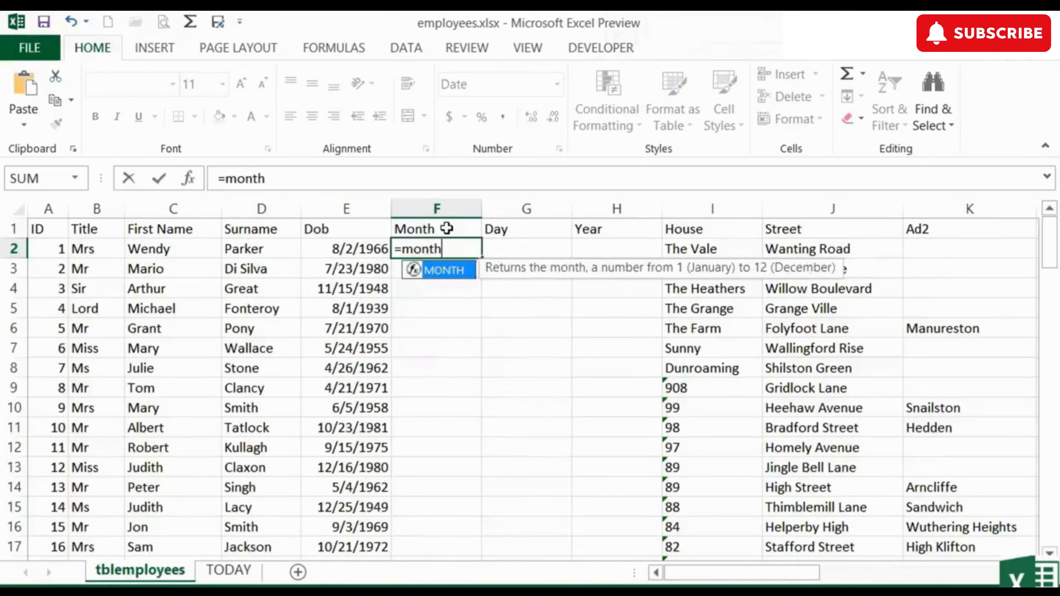
{"action": "type", "text": "("}
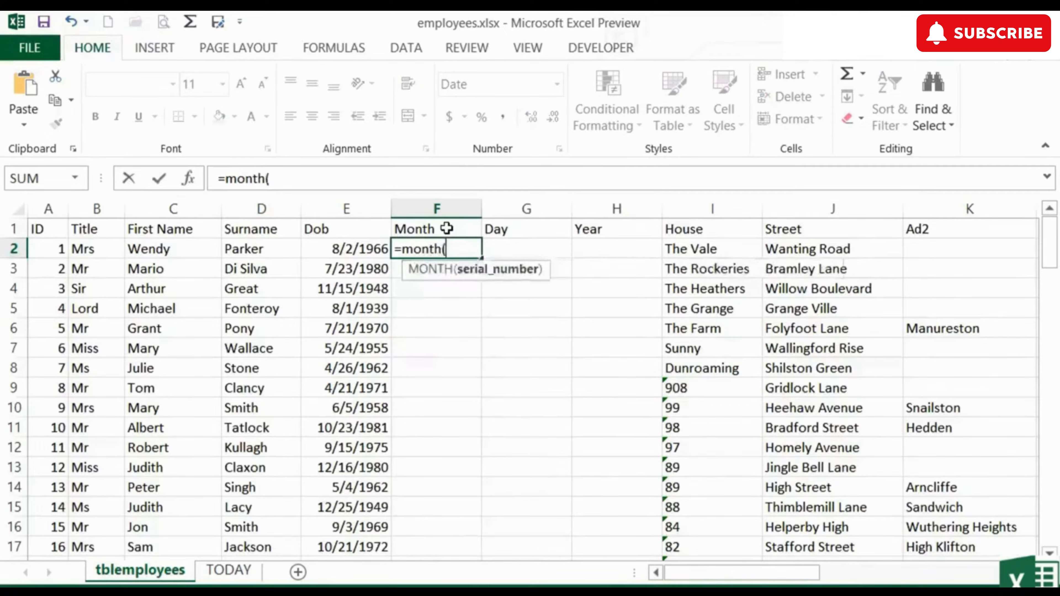
{"action": "left_click", "coordinate": [362, 248]}
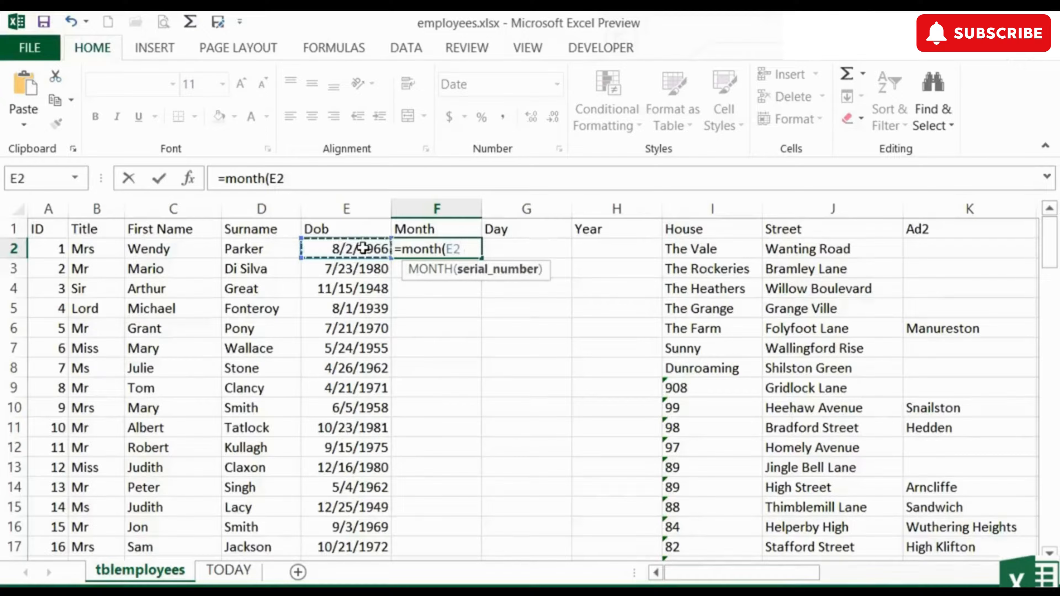
{"action": "type", "text": ")"}
{"action": "key", "text": "Return"}
{"action": "key", "text": "Up"}
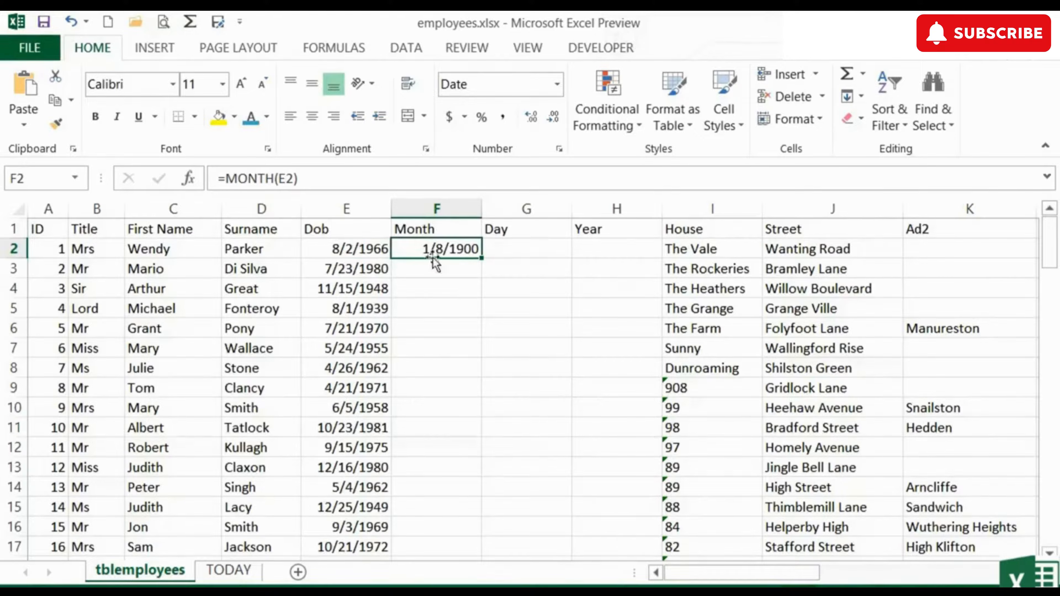
Step: Format F2:H2 as General so the month shows as 8
{"action": "left_click_drag", "start_coordinate": [461, 246], "coordinate": [584, 243]}
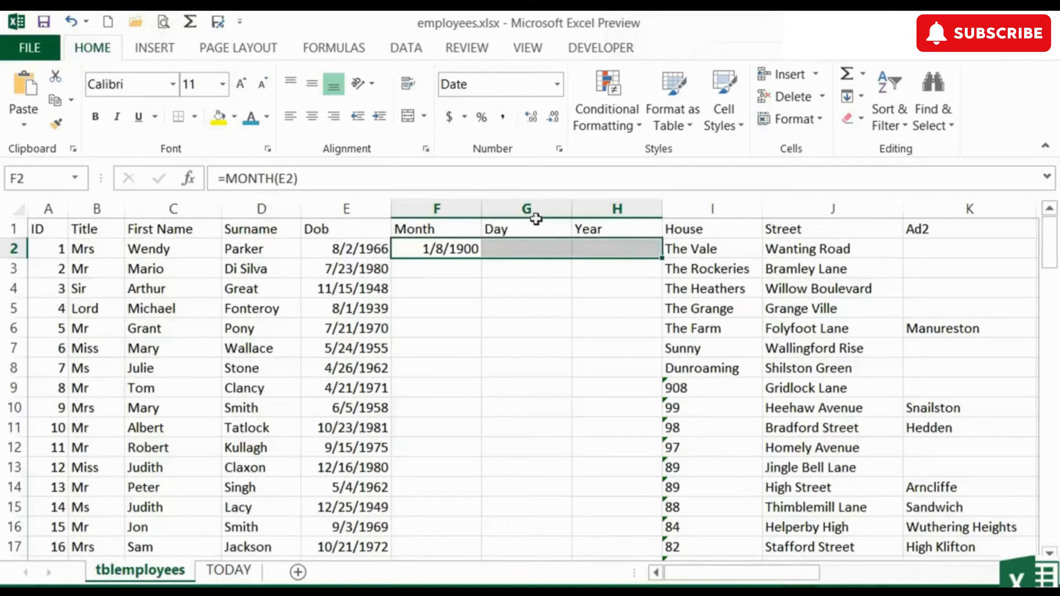
{"action": "left_click", "coordinate": [558, 86]}
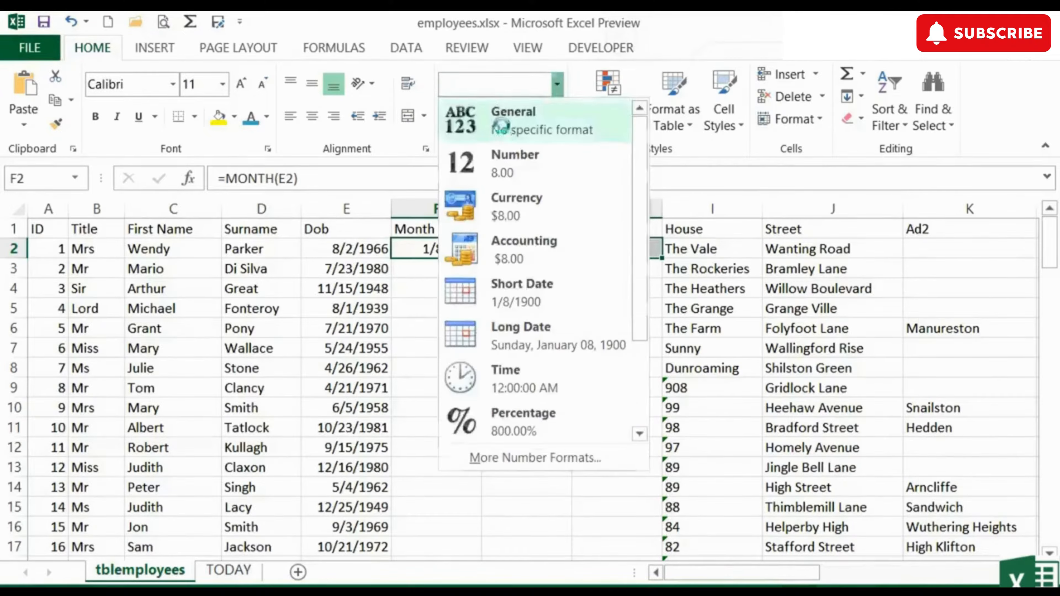
{"action": "left_click", "coordinate": [507, 121]}
{"action": "left_click", "coordinate": [435, 249]}
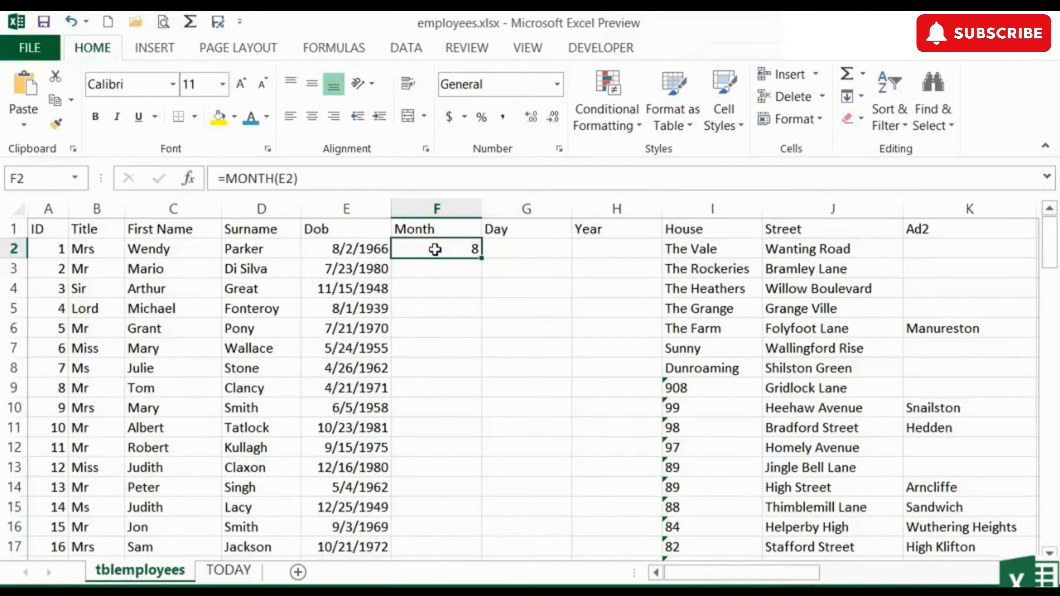
Step: Autofit the Month column and enter =DAY(E2) in G2, returning 2
{"action": "double_click", "coordinate": [478, 213]}
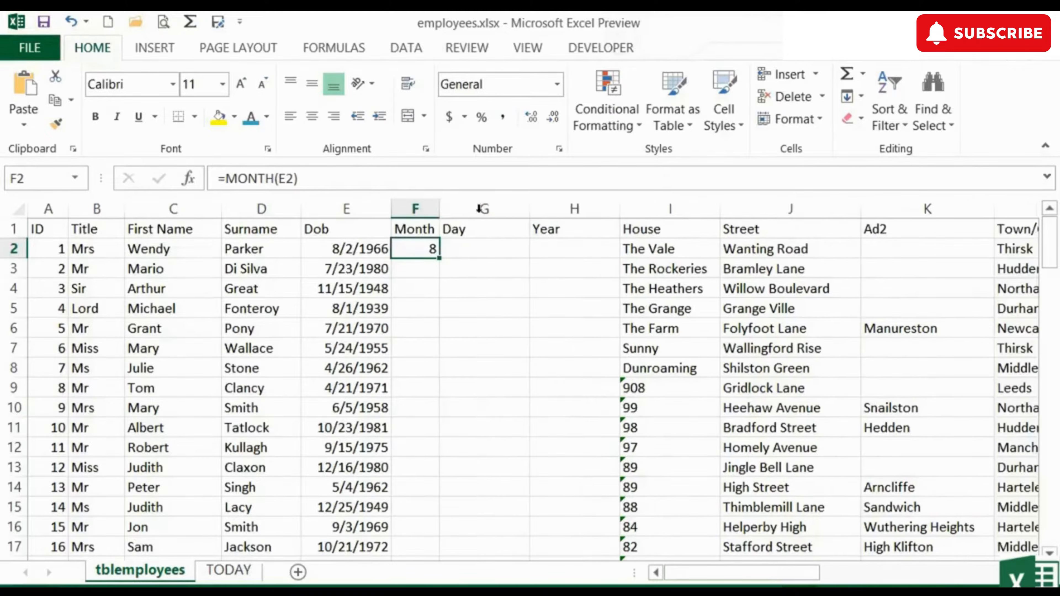
{"action": "left_click", "coordinate": [465, 249]}
{"action": "type", "text": "=day"}
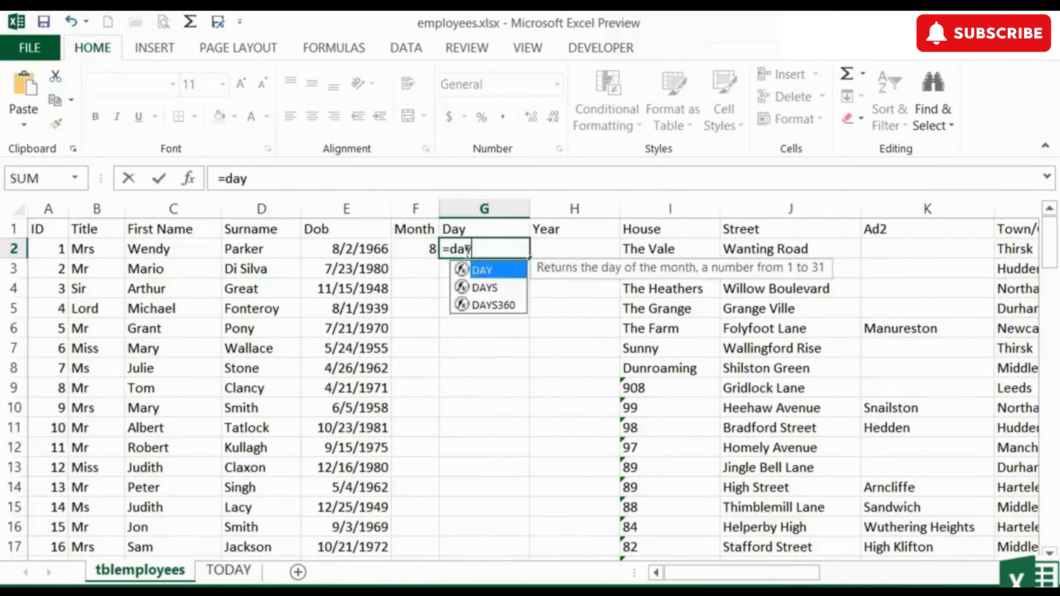
{"action": "type", "text": "("}
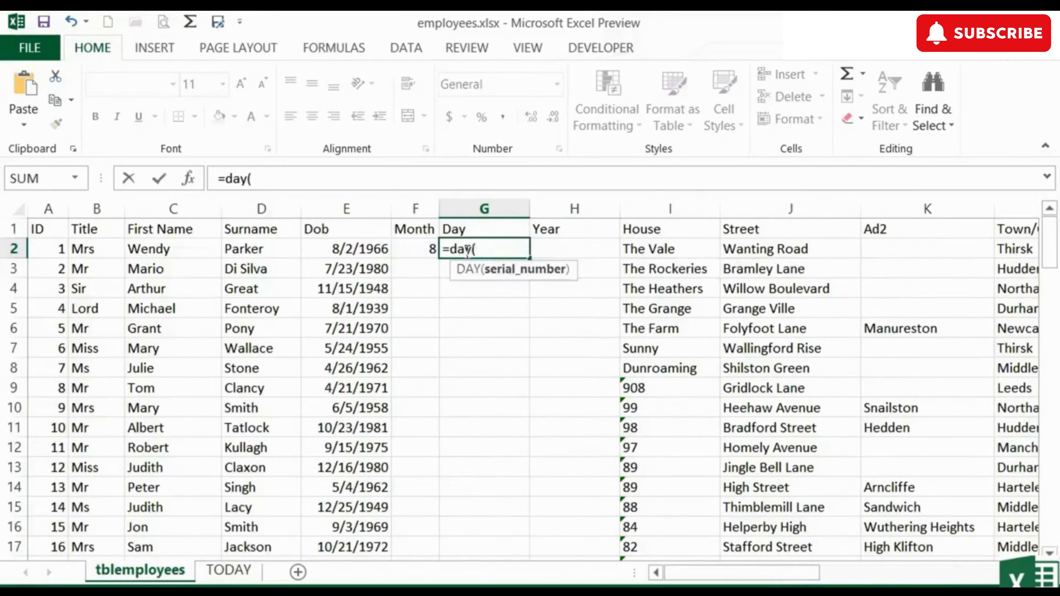
{"action": "left_click", "coordinate": [375, 250]}
{"action": "type", "text": ")"}
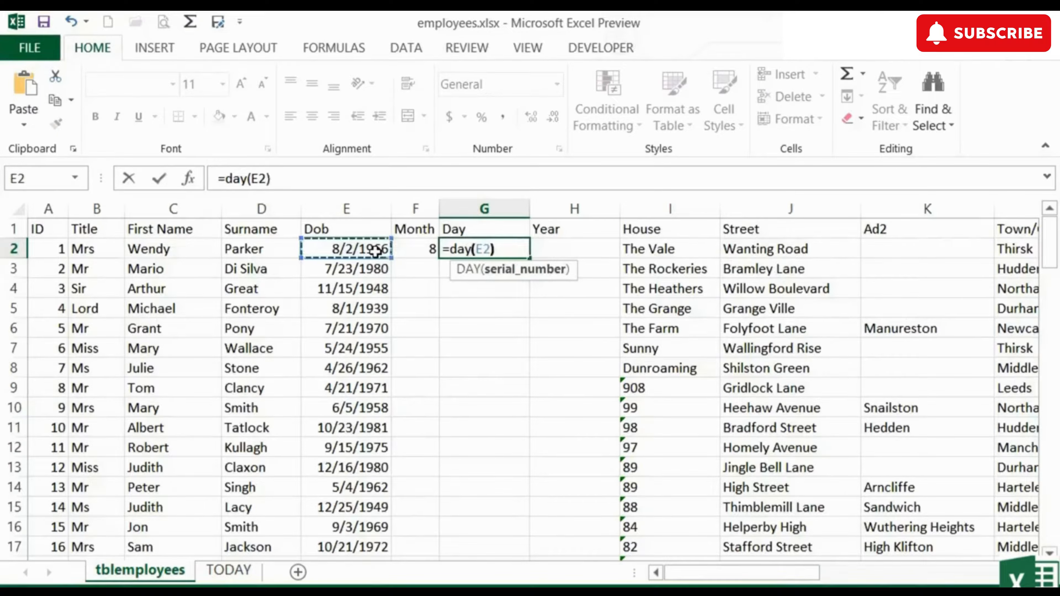
{"action": "key", "text": "Return"}
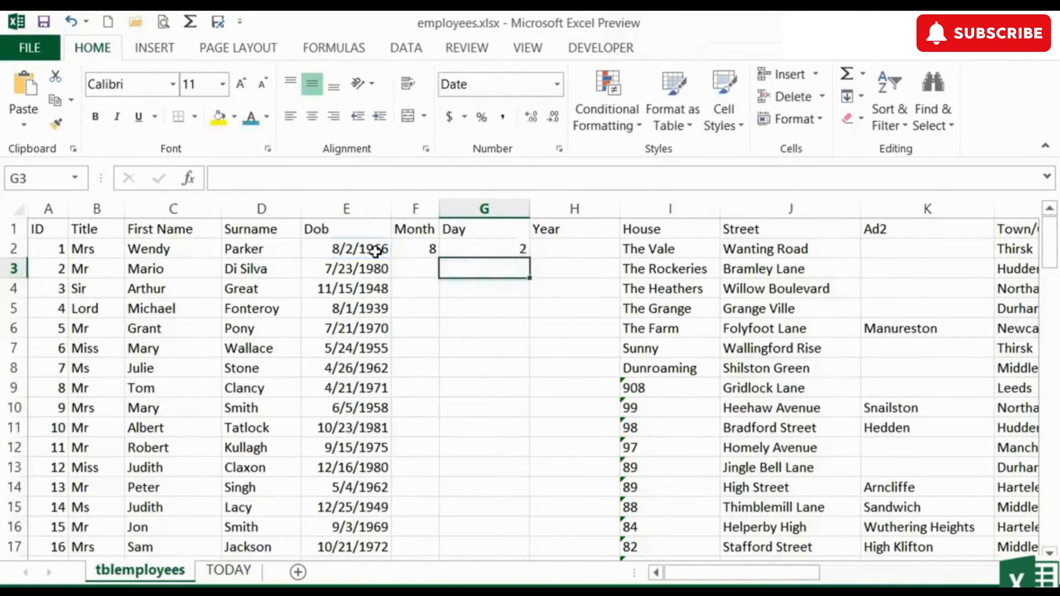
{"action": "key", "text": "Up"}
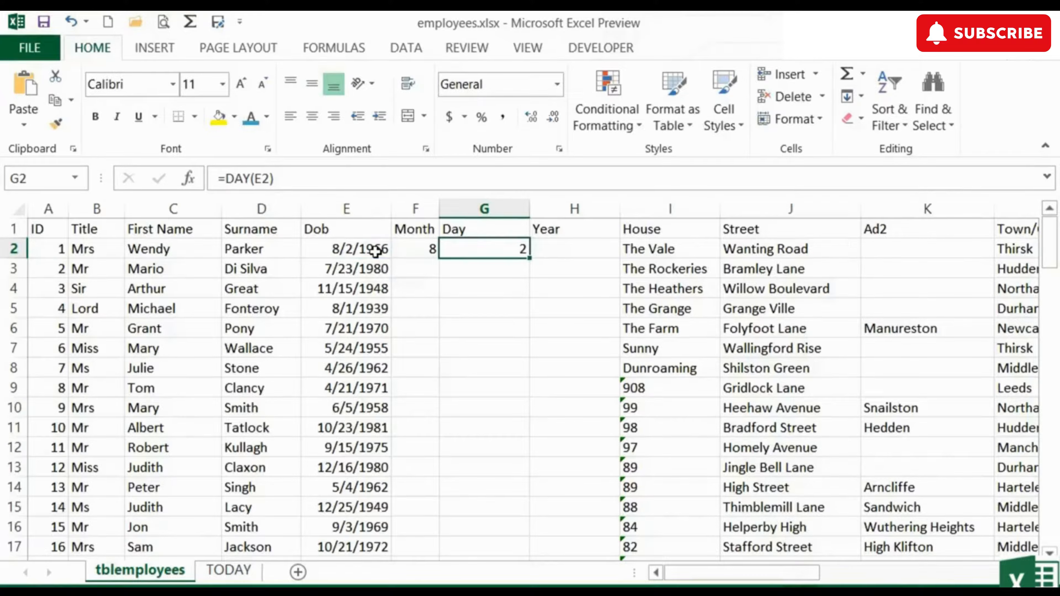
Step: Autofit the Day column and enter =YEAR(E2) in H2, returning 1966
{"action": "double_click", "coordinate": [530, 209]}
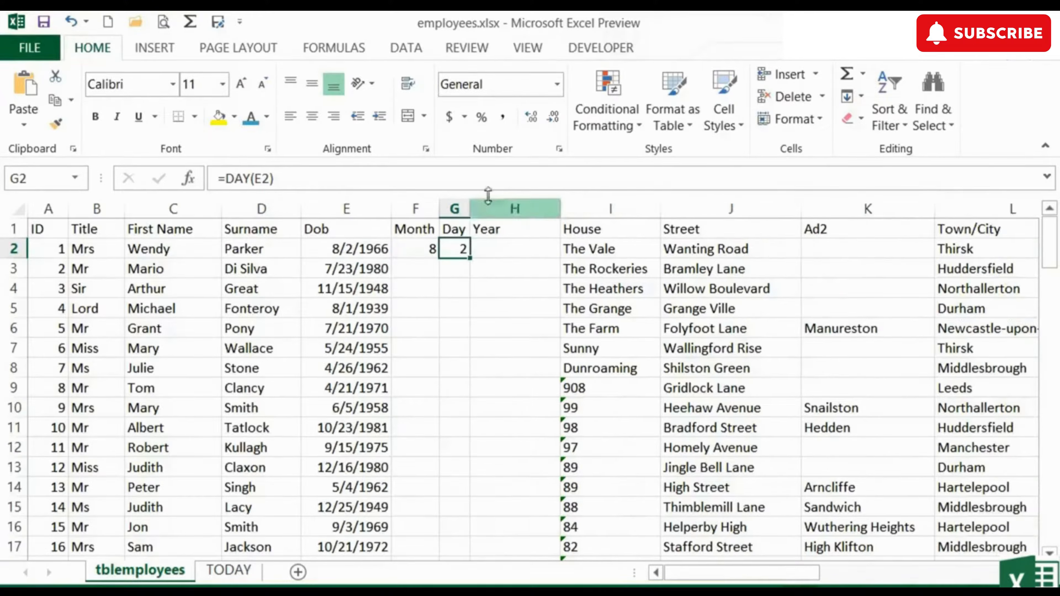
{"action": "left_click", "coordinate": [521, 252]}
{"action": "type", "text": "=year"}
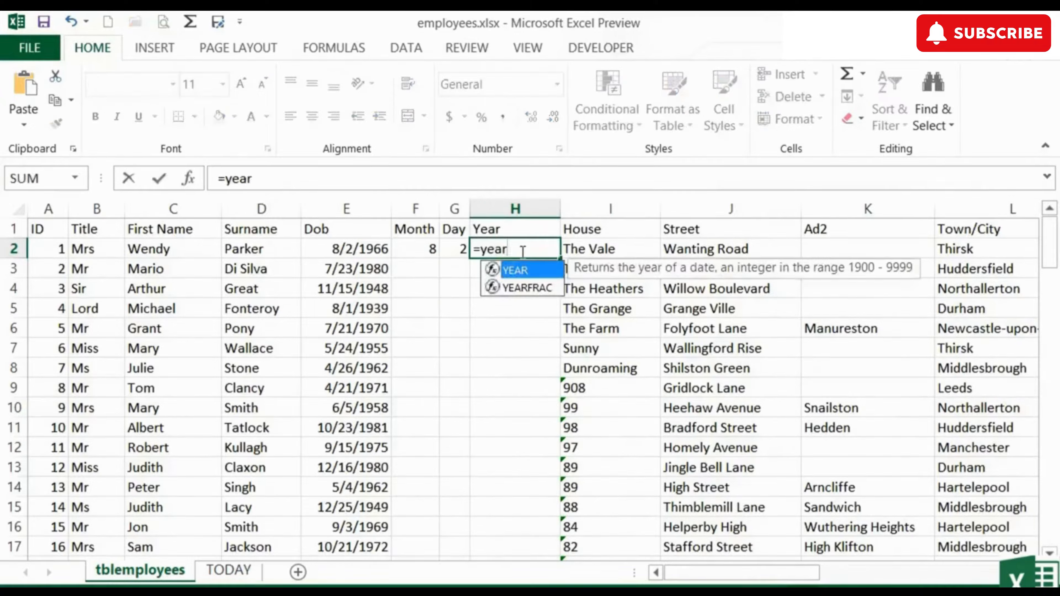
{"action": "type", "text": "("}
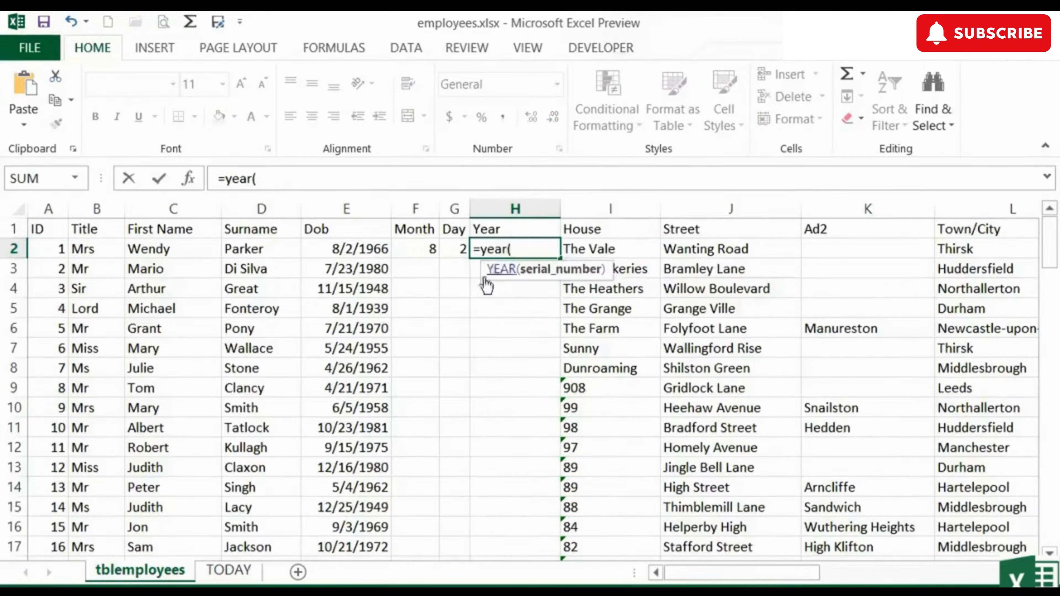
{"action": "left_click", "coordinate": [364, 249]}
{"action": "type", "text": ")"}
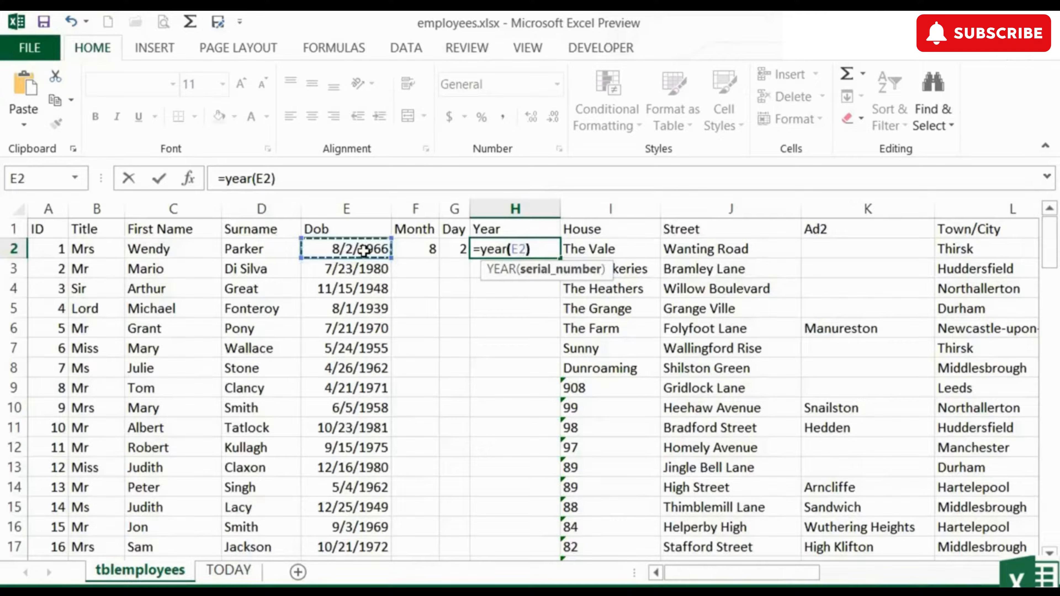
{"action": "key", "text": "Return"}
{"action": "key", "text": "Up"}
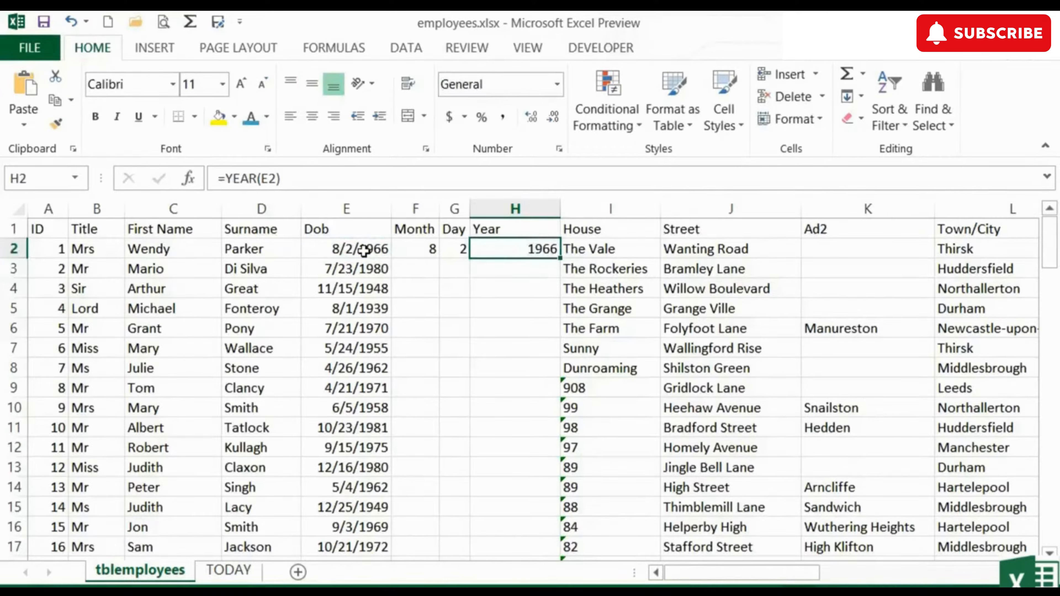
Step: Autofit the Year column and fill the F2:H2 formulas down every employee row
{"action": "double_click", "coordinate": [560, 208]}
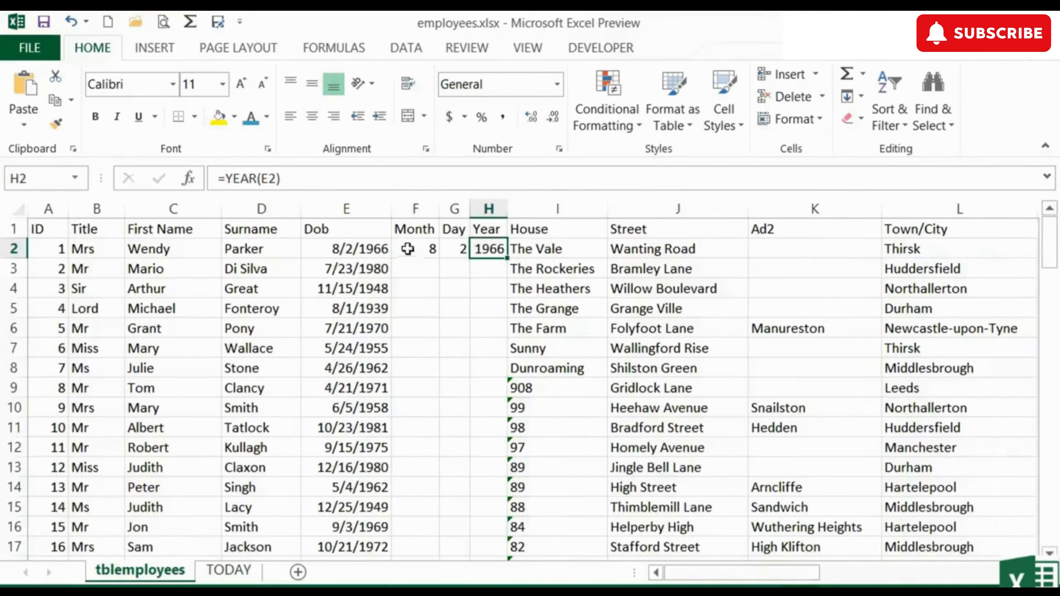
{"action": "left_click_drag", "start_coordinate": [407, 250], "coordinate": [480, 250]}
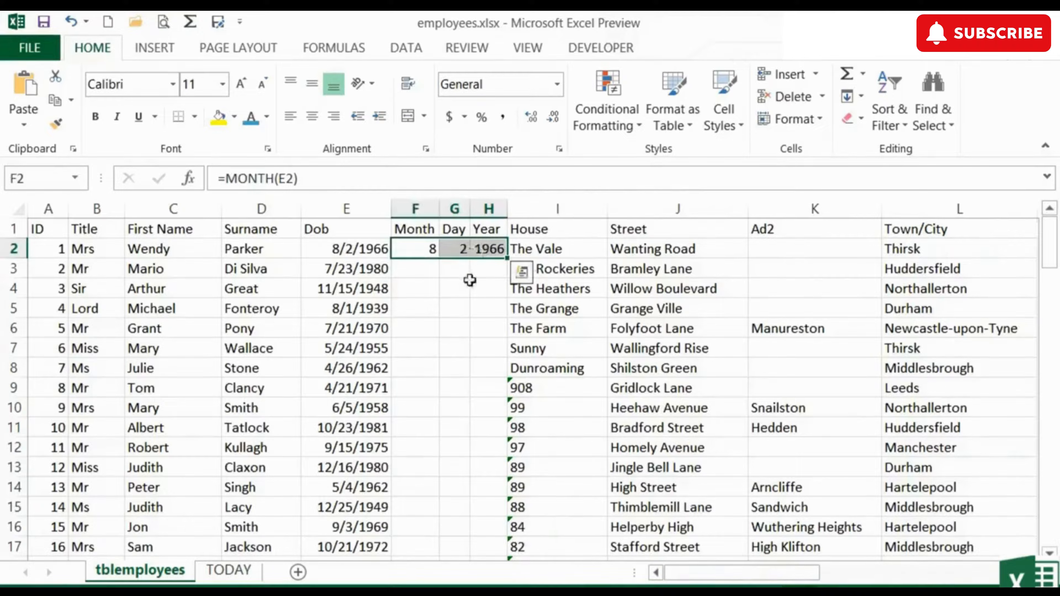
{"action": "double_click", "coordinate": [505, 259]}
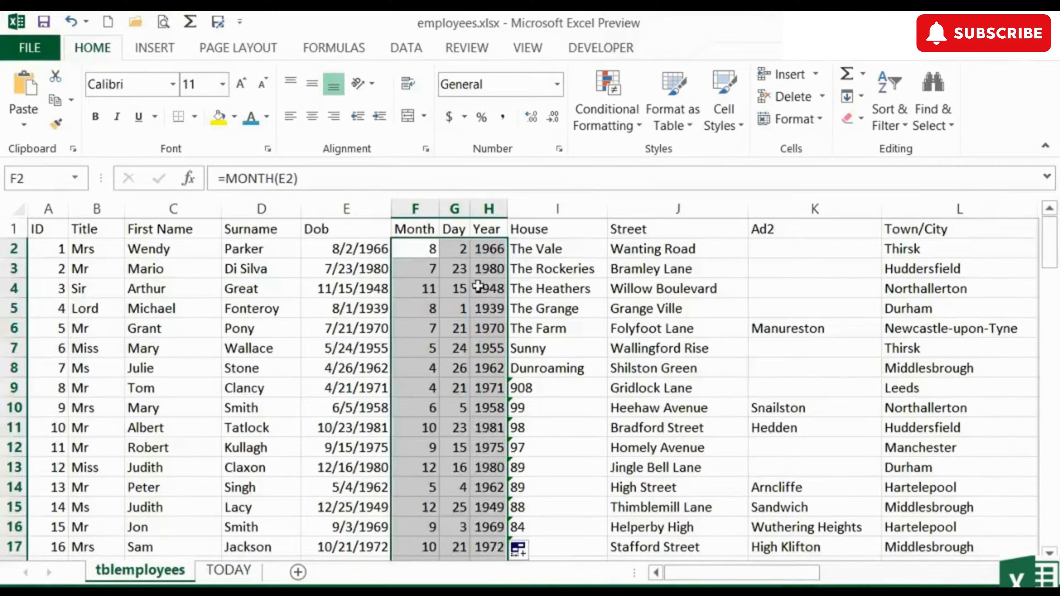
{"action": "left_click", "coordinate": [420, 293]}
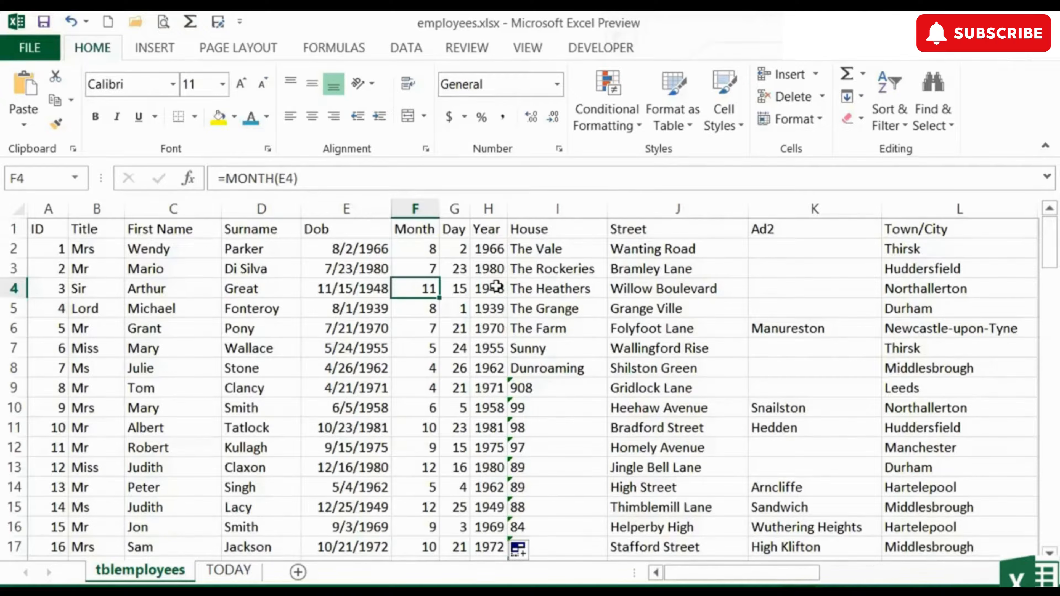
Step: Insert a column before House headed Dob2 and widen it
{"action": "left_click", "coordinate": [555, 208]}
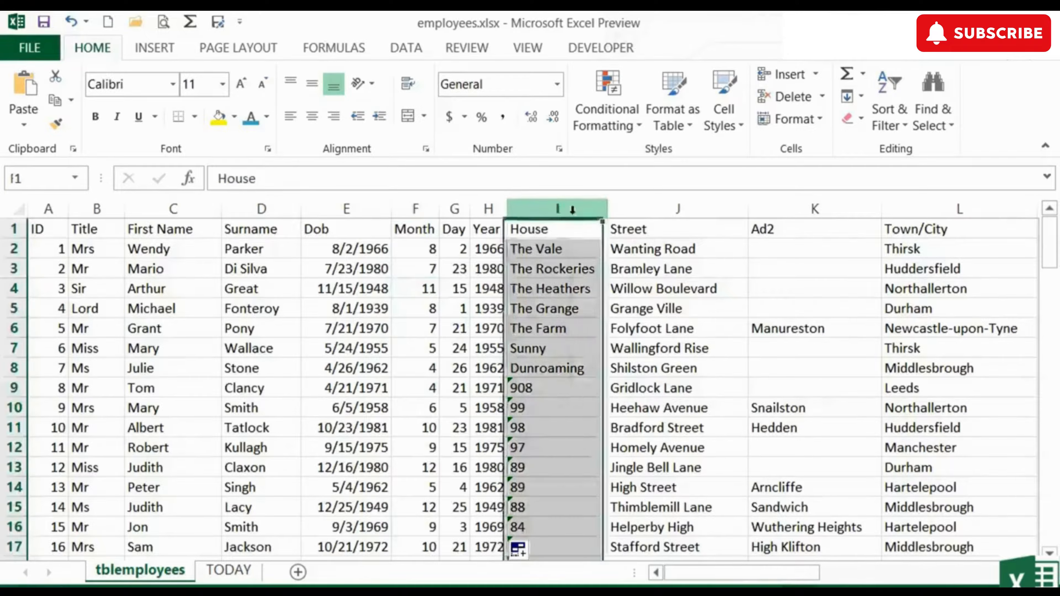
{"action": "right_click", "coordinate": [575, 214]}
{"action": "left_click", "coordinate": [626, 359]}
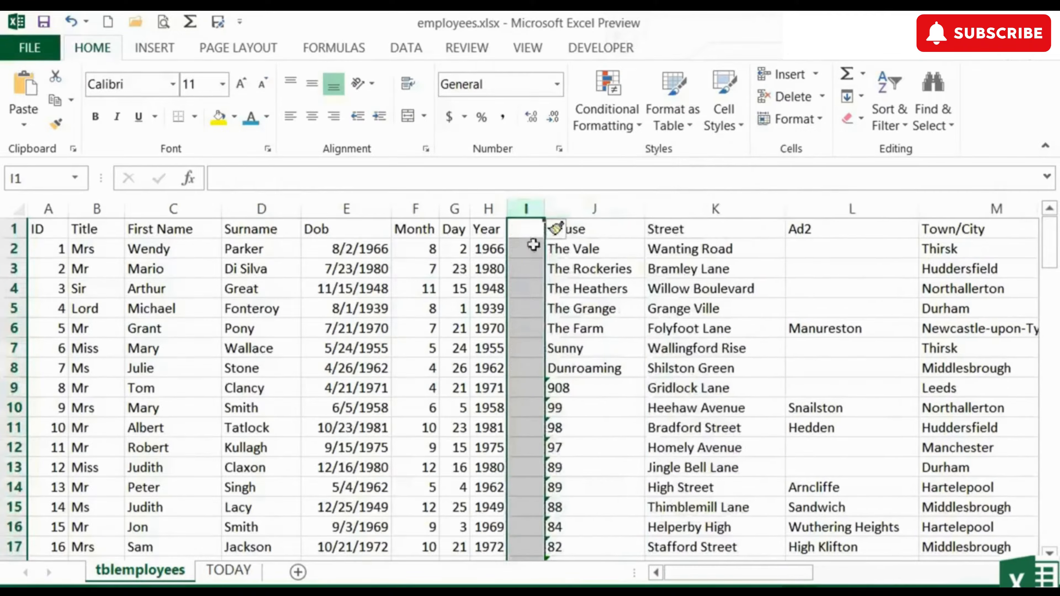
{"action": "type", "text": "Dob2"}
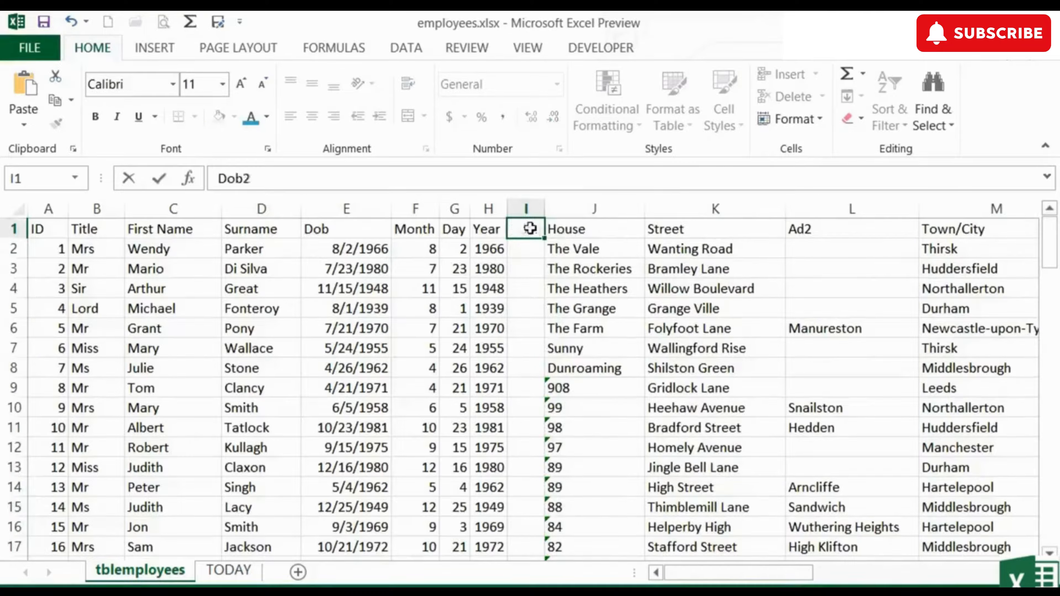
{"action": "key", "text": "Return"}
{"action": "left_click_drag", "start_coordinate": [545, 208], "coordinate": [614, 209]}
{"action": "double_click", "coordinate": [587, 250]}
Step: Enter =CONCATENATE(F2,"/",G2,"/",H2) in I2 to display 8/2/1966
{"action": "type", "text": "="}
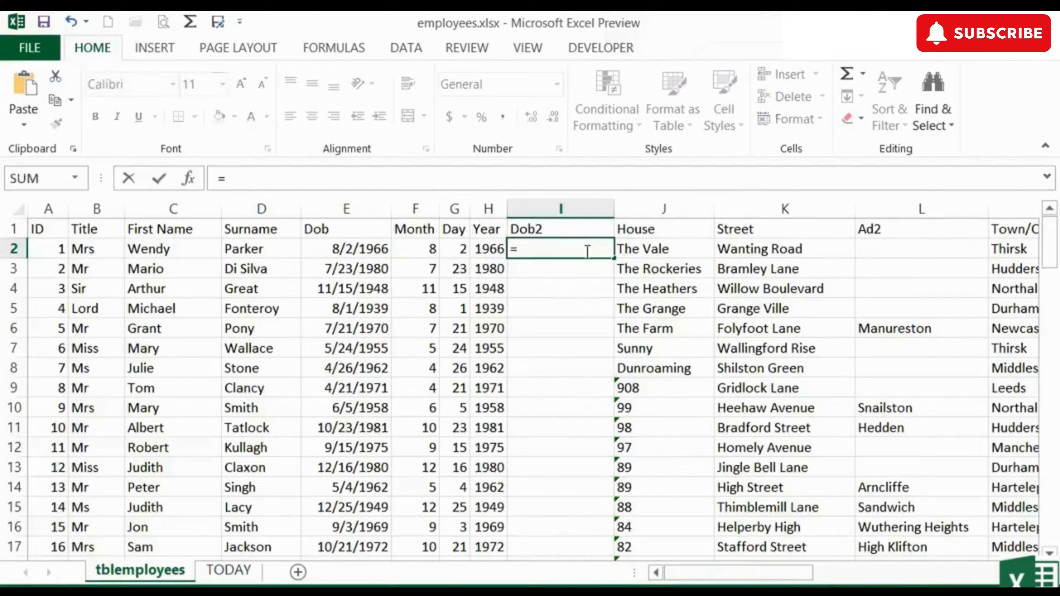
{"action": "type", "text": "con"}
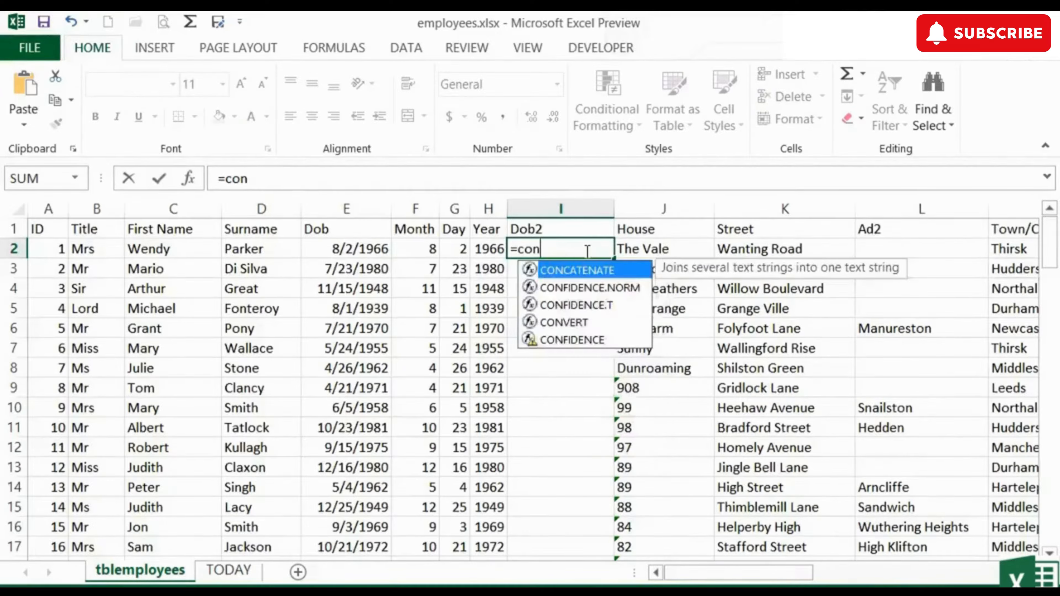
{"action": "key", "text": "Tab"}
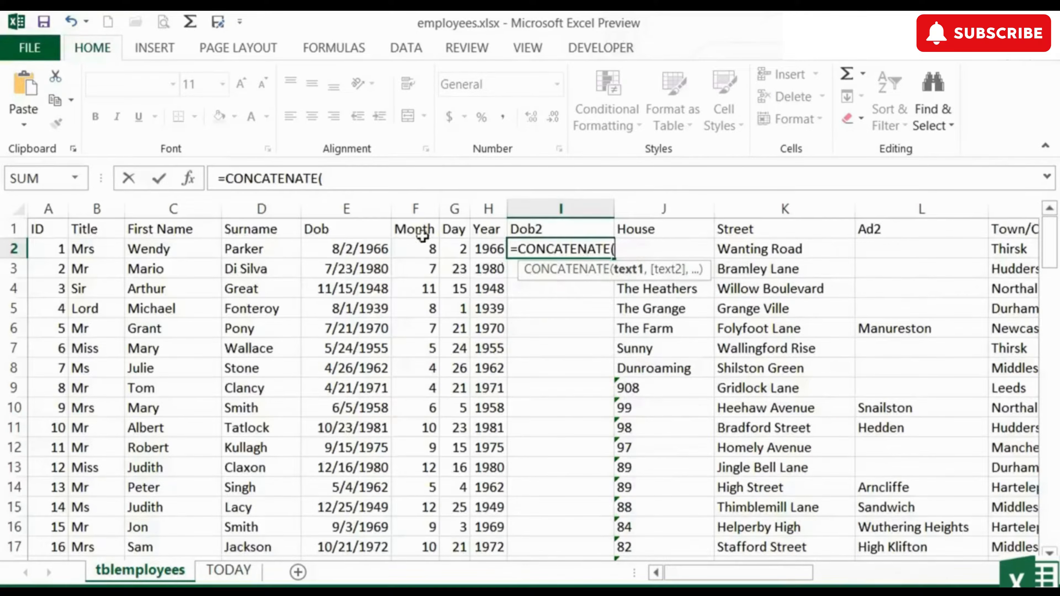
{"action": "left_click", "coordinate": [418, 249]}
{"action": "type", "text": ","}
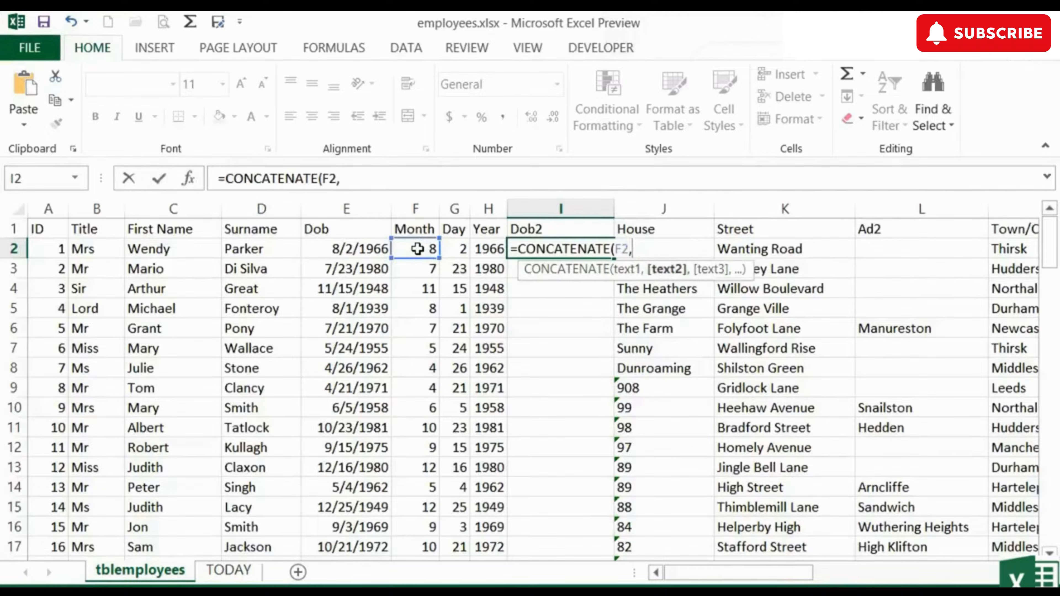
{"action": "type", "text": "\"/\","}
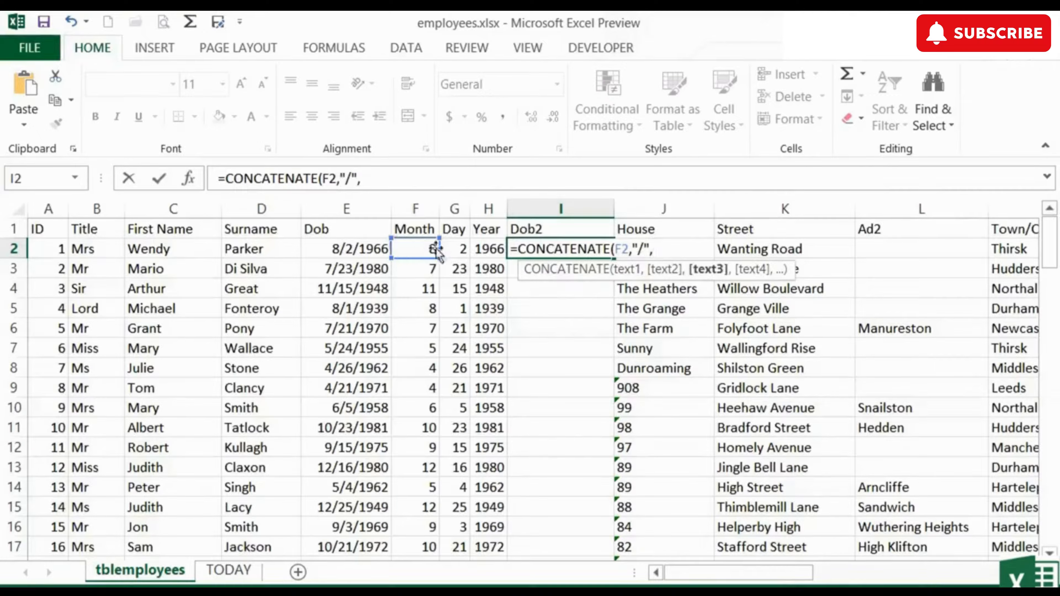
{"action": "left_click", "coordinate": [454, 250]}
{"action": "type", "text": ","}
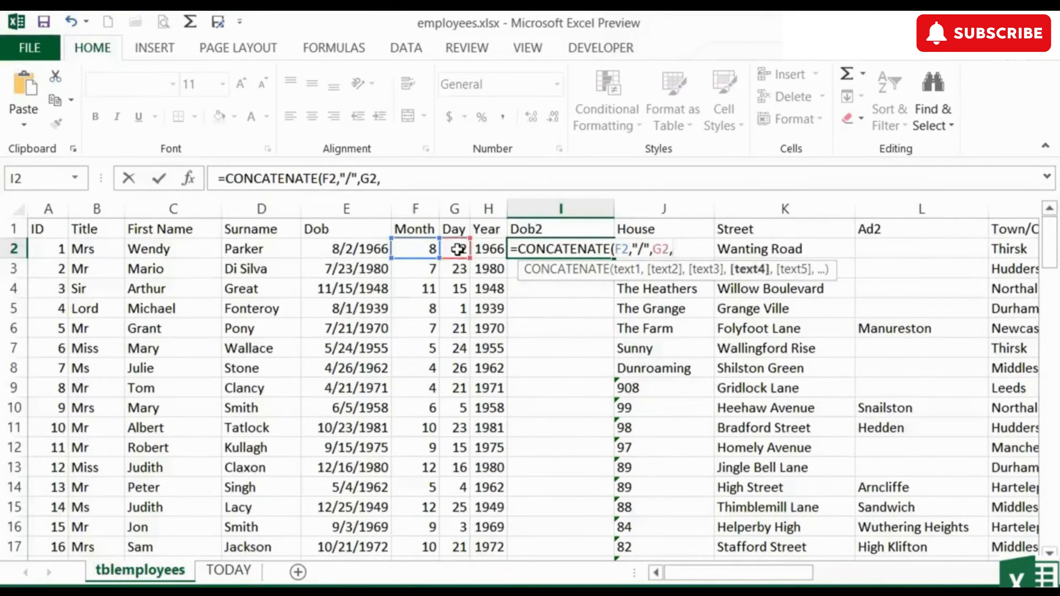
{"action": "type", "text": "\"/\","}
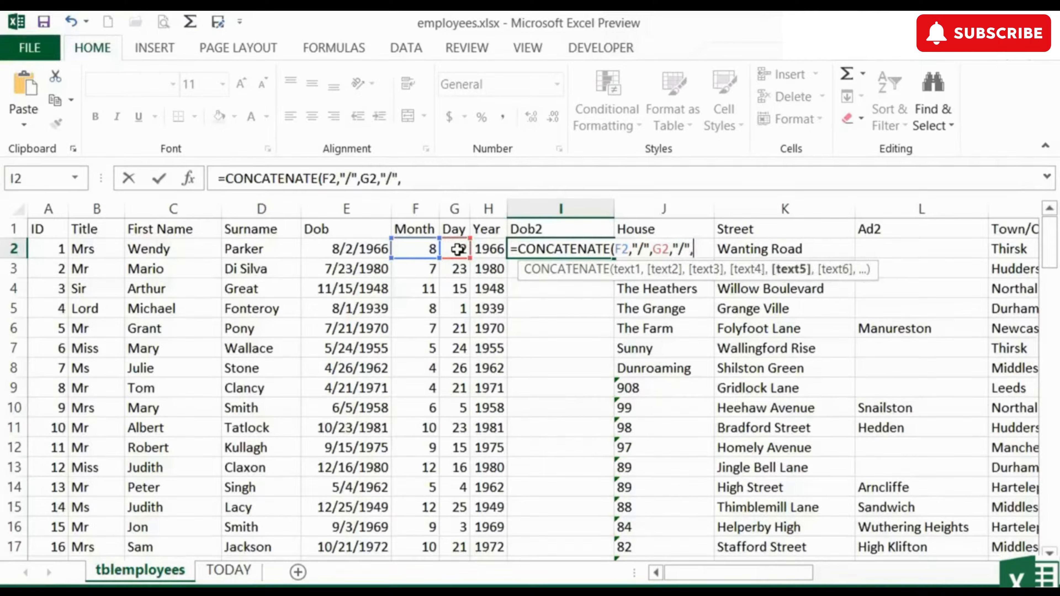
{"action": "left_click", "coordinate": [486, 249]}
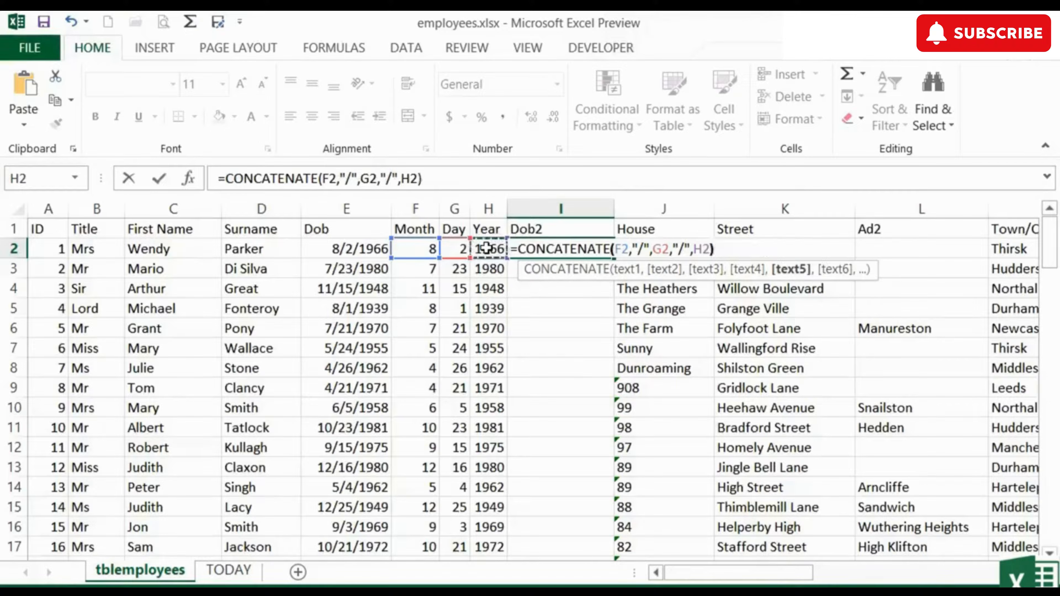
{"action": "type", "text": ")"}
{"action": "key", "text": "ctrl+Return"}
{"action": "key", "text": "Return"}
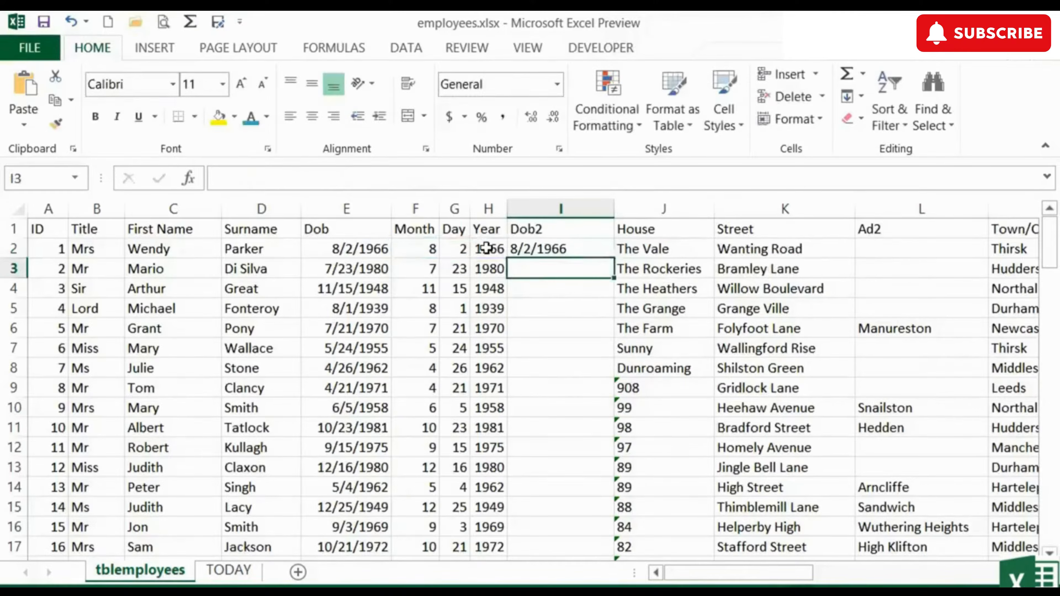
Step: Copy the I2 Dob2 formula down the whole column, then deselect the range
{"action": "left_click", "coordinate": [580, 246]}
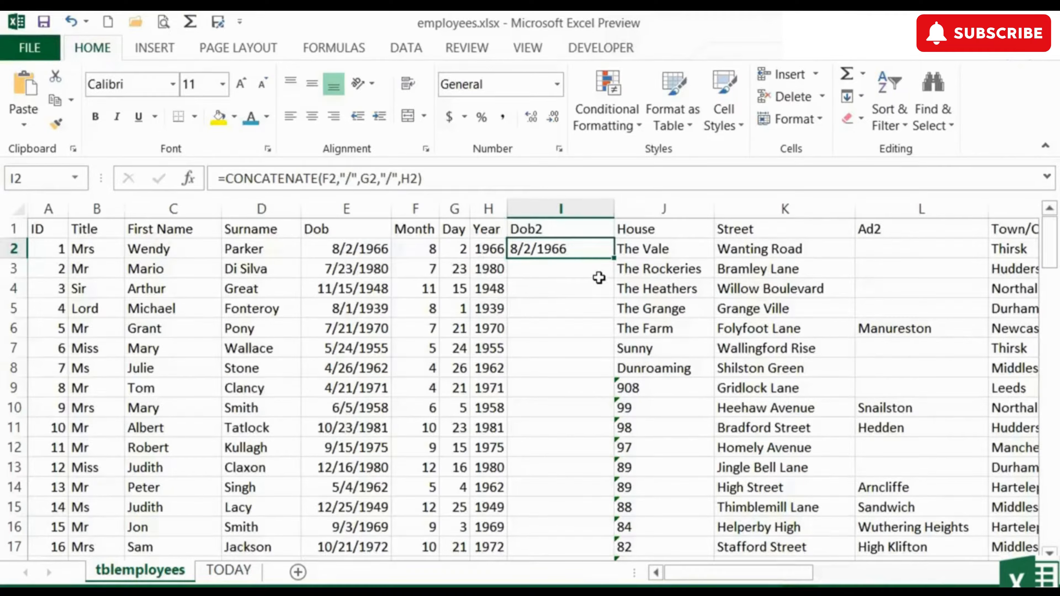
{"action": "double_click", "coordinate": [613, 262]}
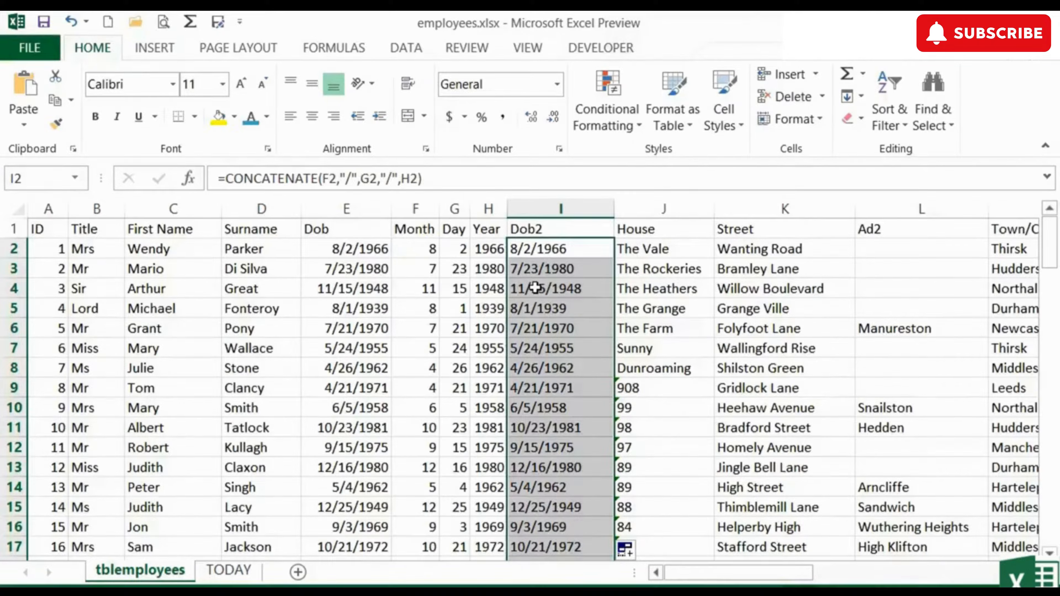
{"action": "key", "text": "shift+BackSpace"}
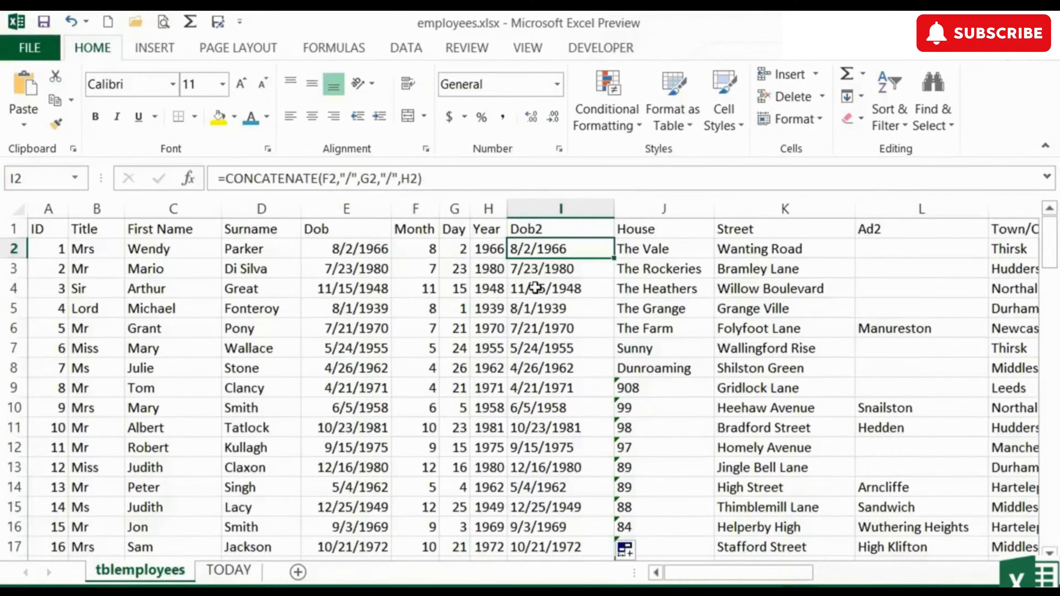
Step: Insert a column before House headed Dob3 and begin a DATE formula in J2
{"action": "left_click", "coordinate": [664, 208]}
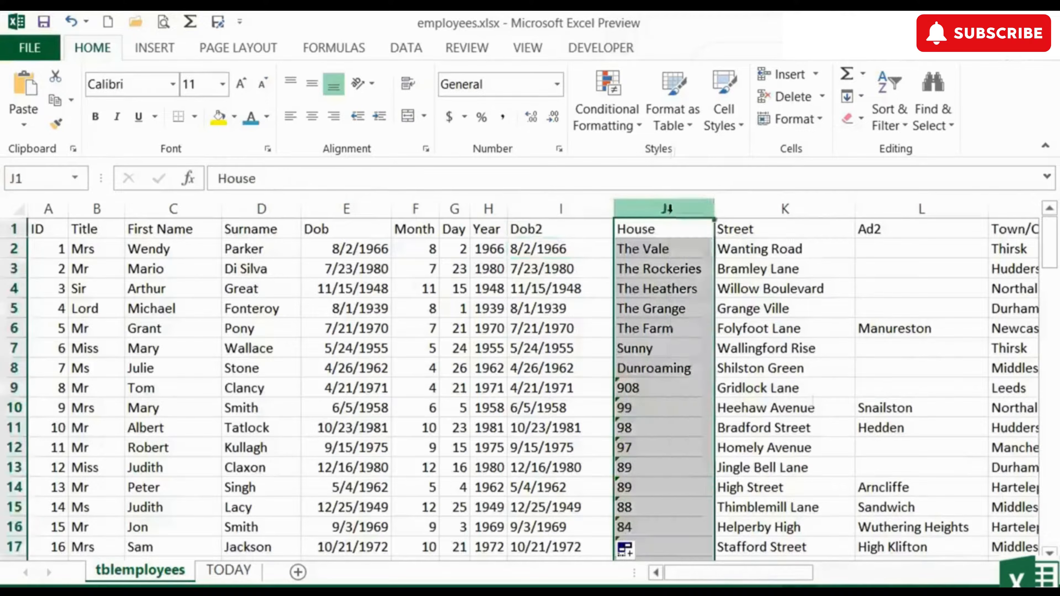
{"action": "right_click", "coordinate": [667, 211]}
{"action": "left_click", "coordinate": [741, 361]}
{"action": "left_click", "coordinate": [637, 230]}
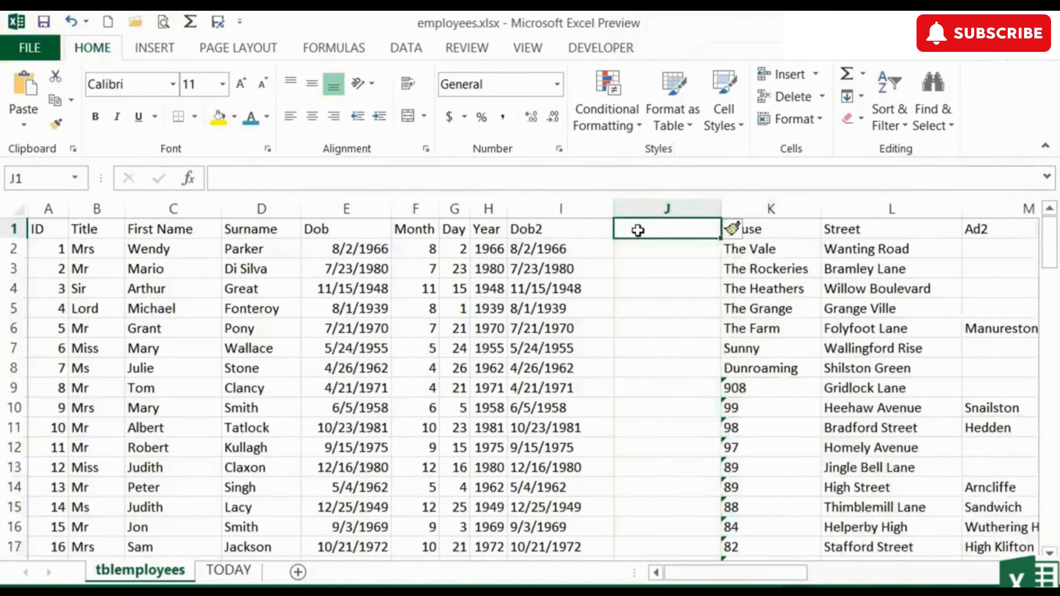
{"action": "type", "text": "Dob3"}
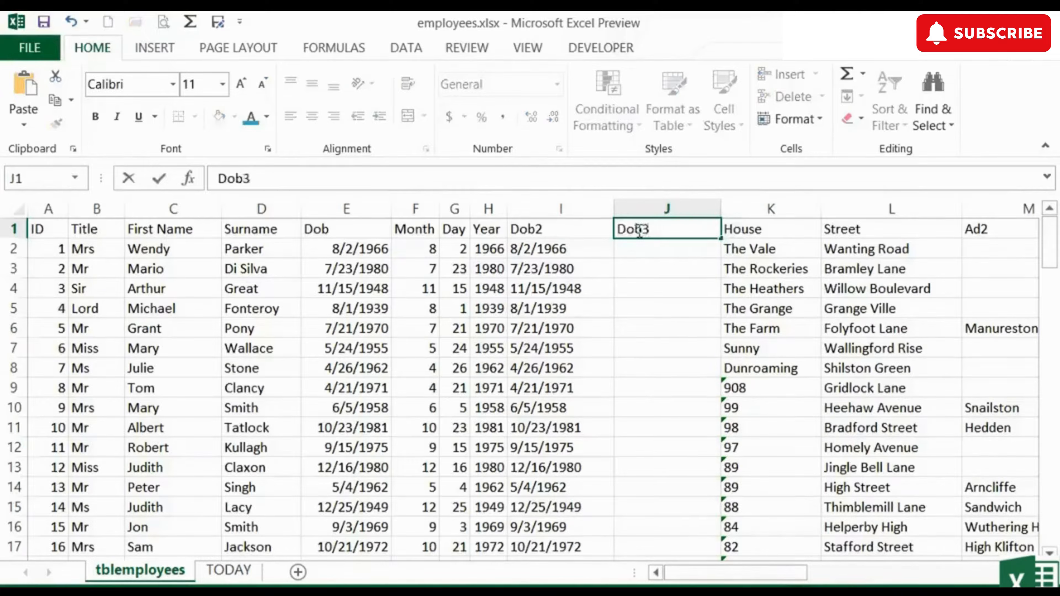
{"action": "key", "text": "Return"}
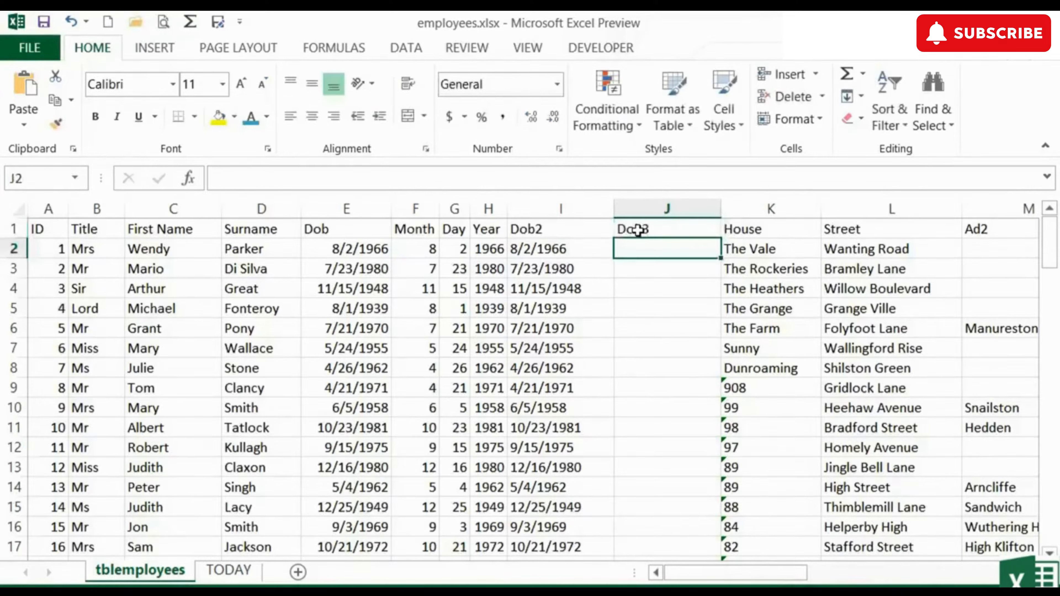
{"action": "type", "text": "="}
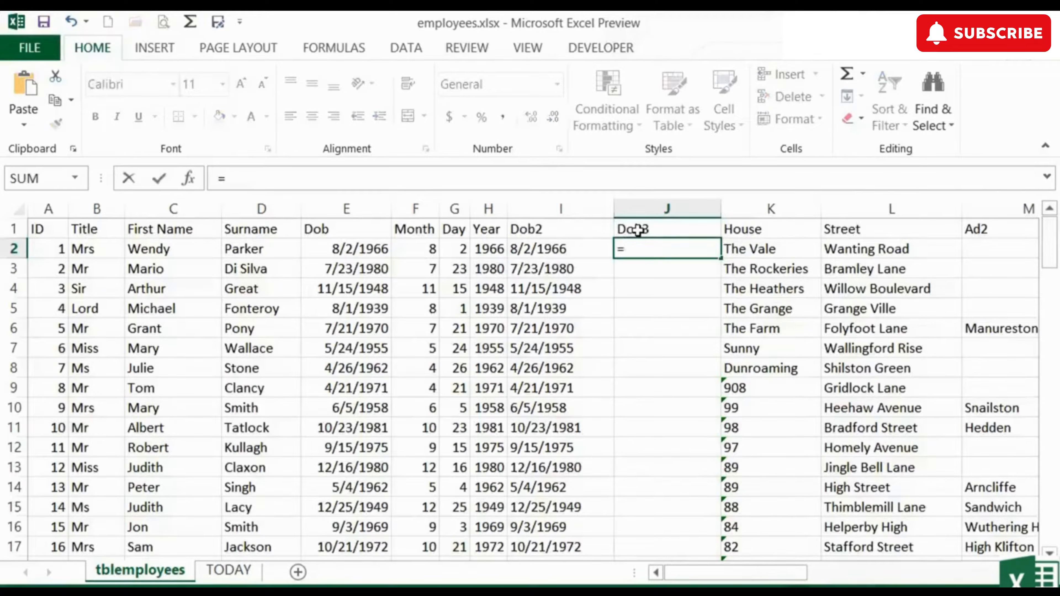
{"action": "type", "text": "date("}
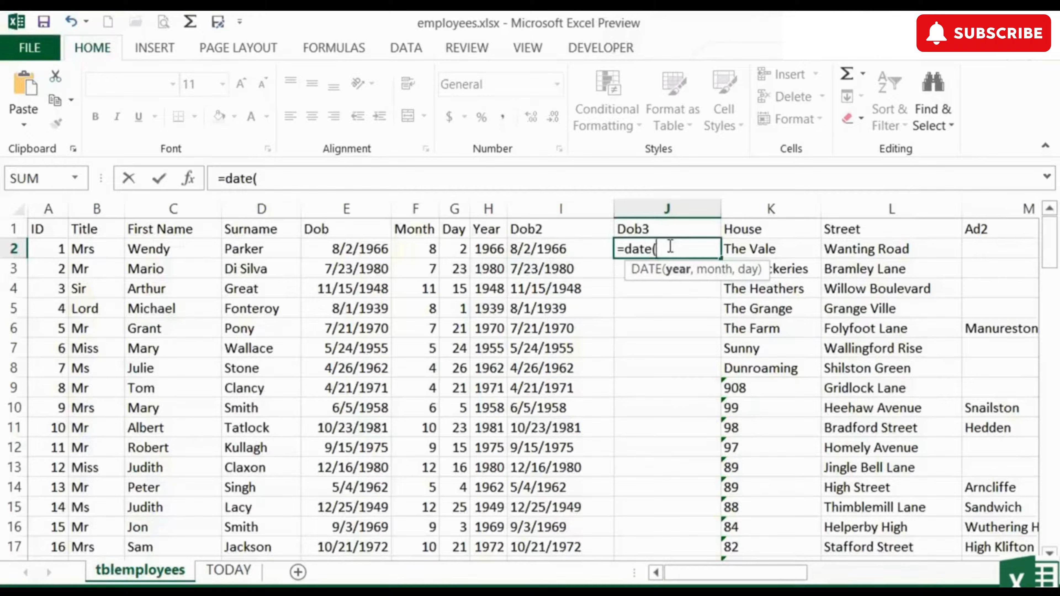
Step: Complete =DATE(H2,F2,G2) in J2 and fill it down the Dob3 column
{"action": "left_click", "coordinate": [489, 247]}
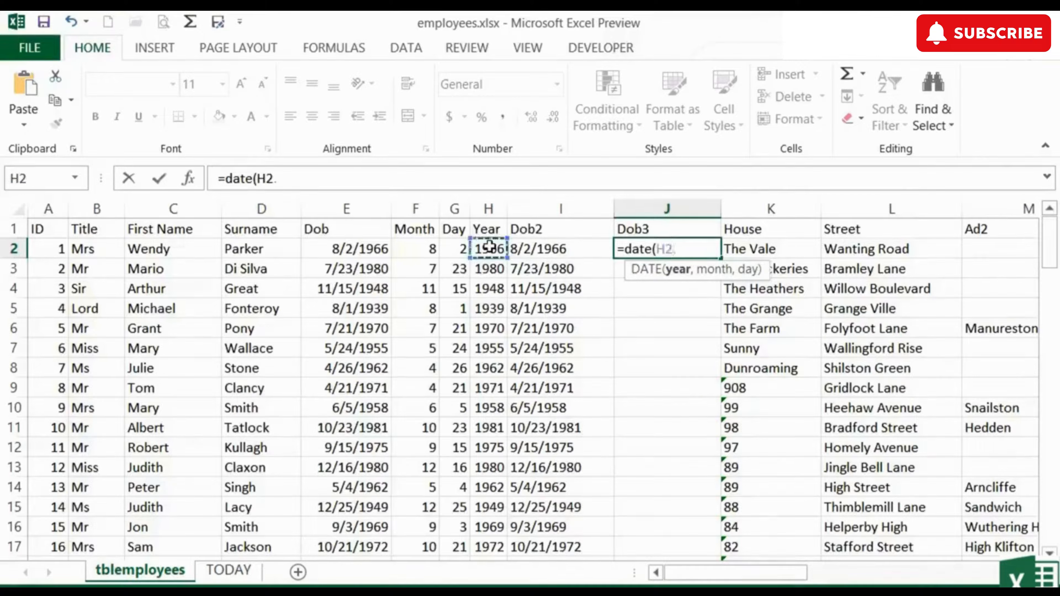
{"action": "type", "text": ","}
{"action": "left_click", "coordinate": [427, 247]}
{"action": "type", "text": ","}
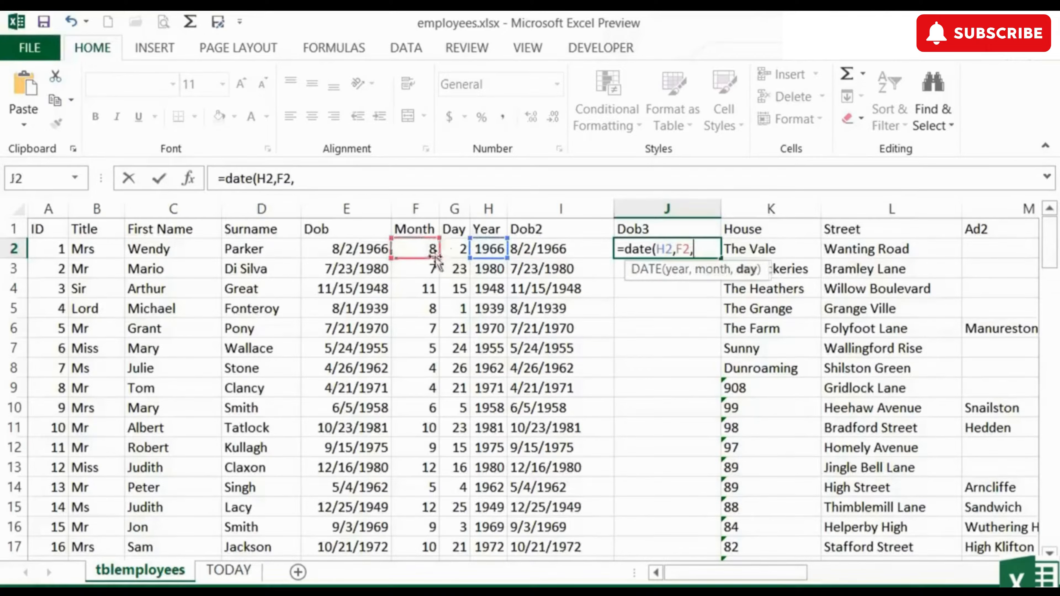
{"action": "left_click", "coordinate": [455, 249]}
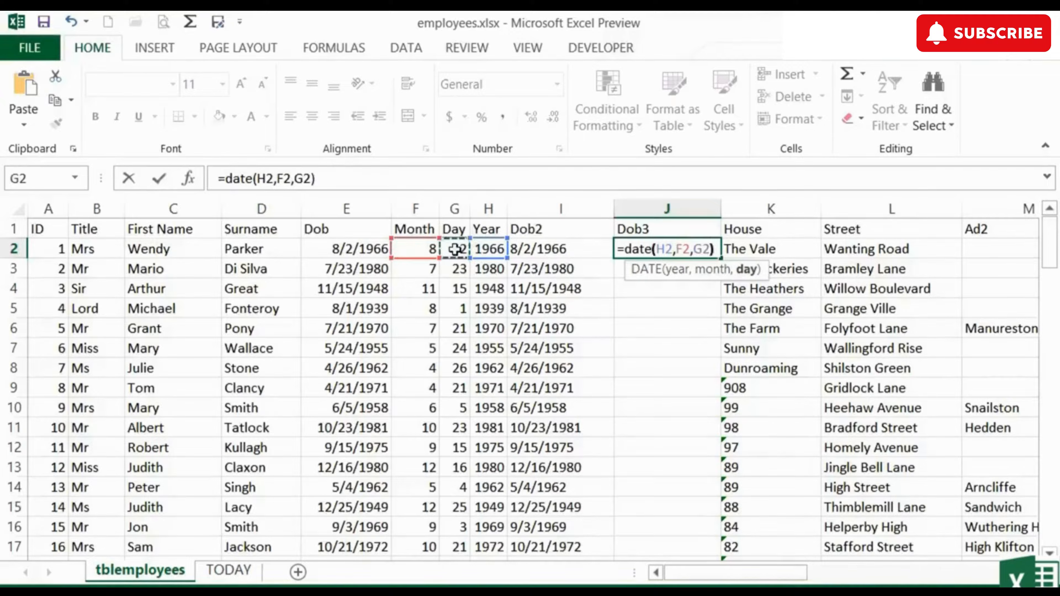
{"action": "type", "text": ")"}
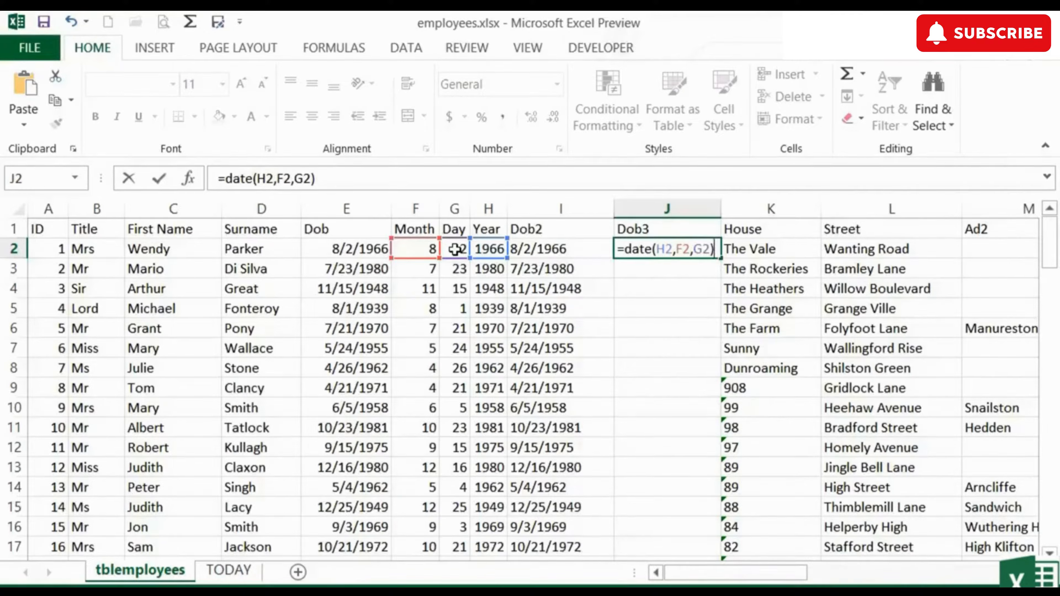
{"action": "key", "text": "Return"}
{"action": "key", "text": "Up"}
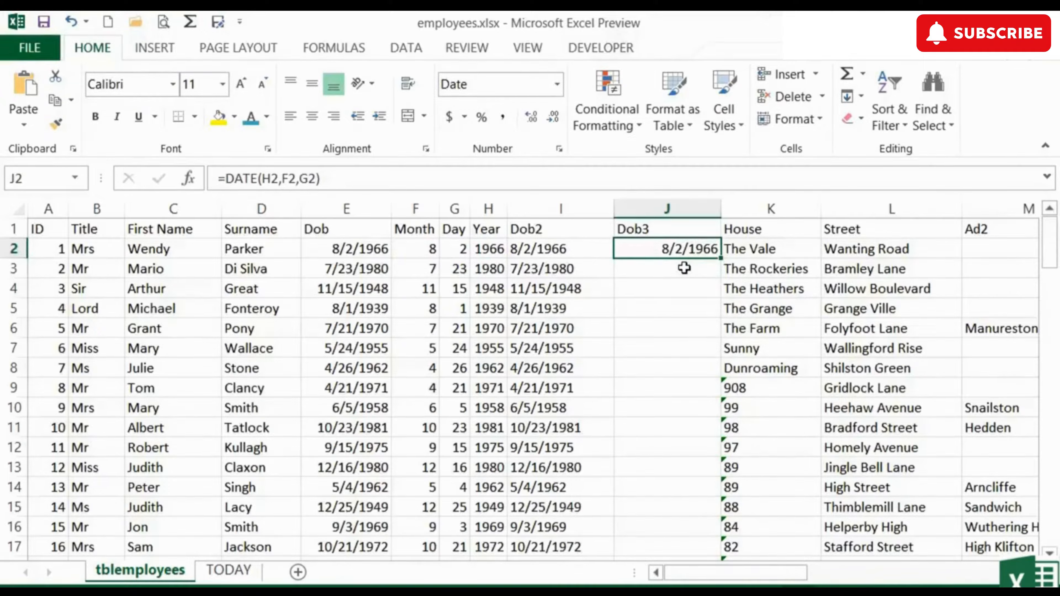
{"action": "double_click", "coordinate": [720, 258]}
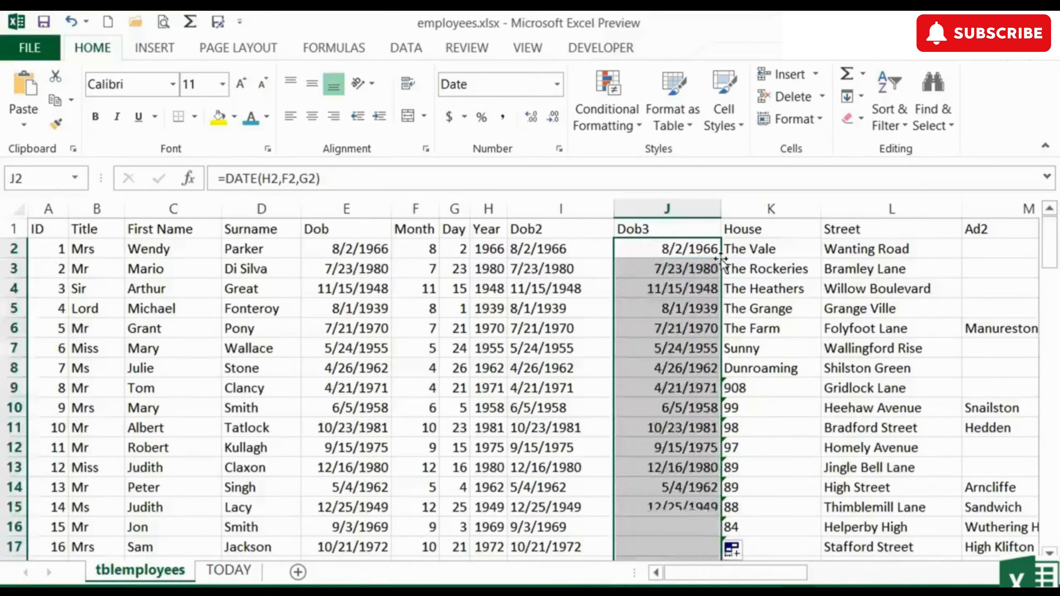